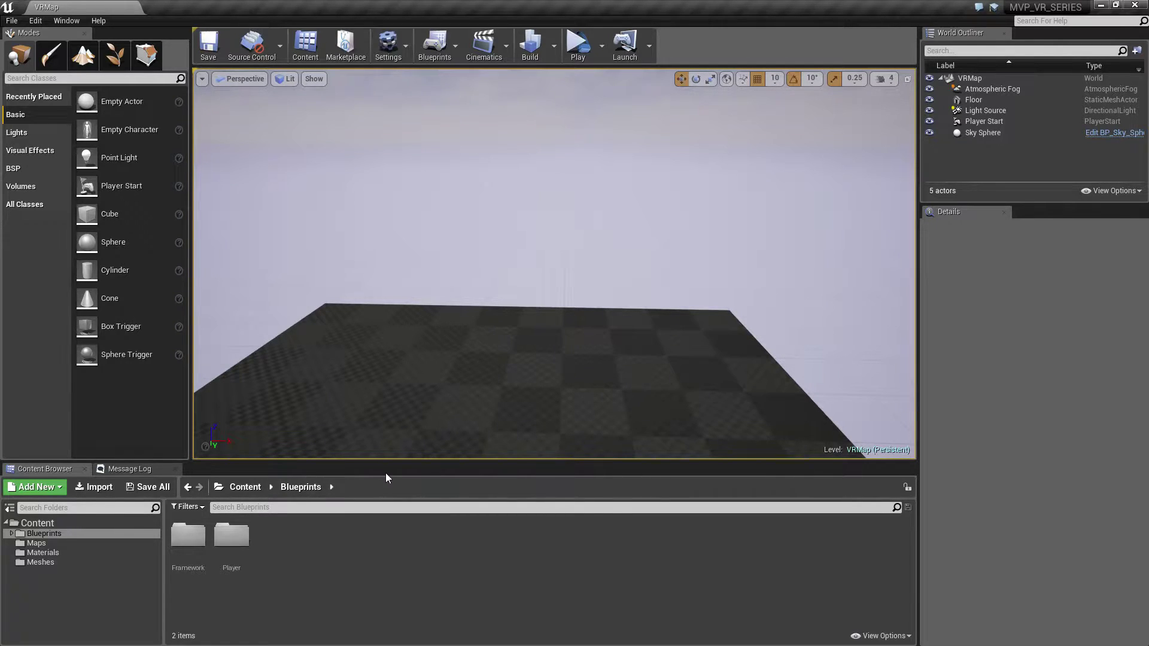
Delete the floor, atmospheric fog, light source and sky sphere, keeping only the player start, and save the level
mouse_move(602, 377)
right_mouse_down()
mouse_move(491, 437)
mouse_move(602, 377)
right_mouse_up()
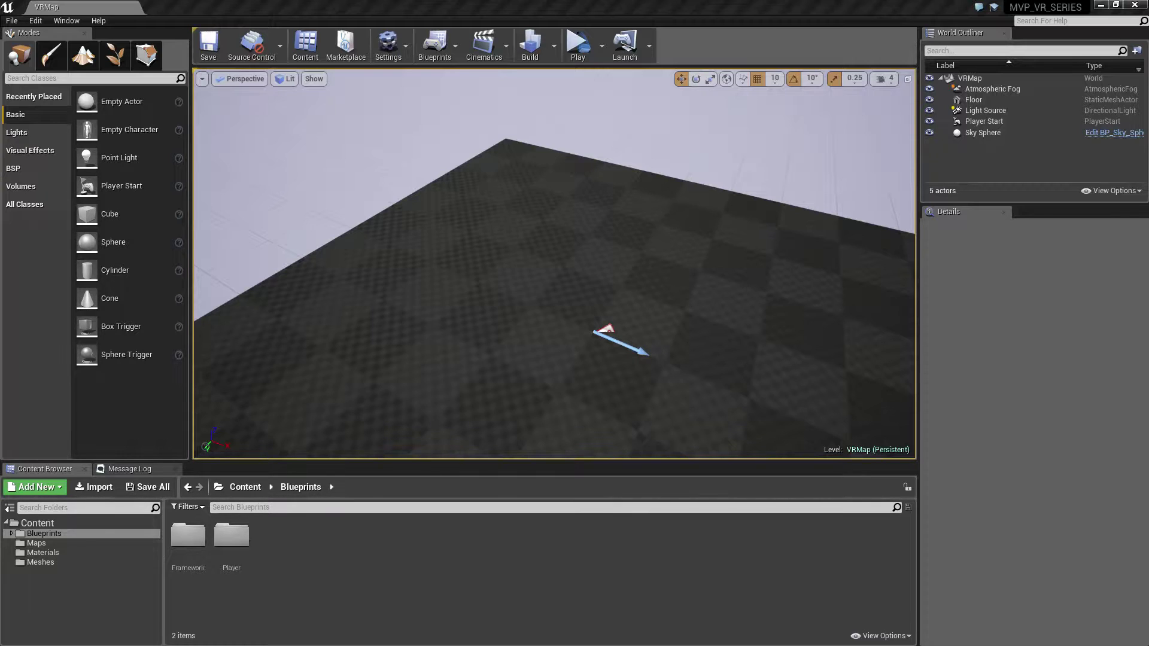
left_click(661, 307)
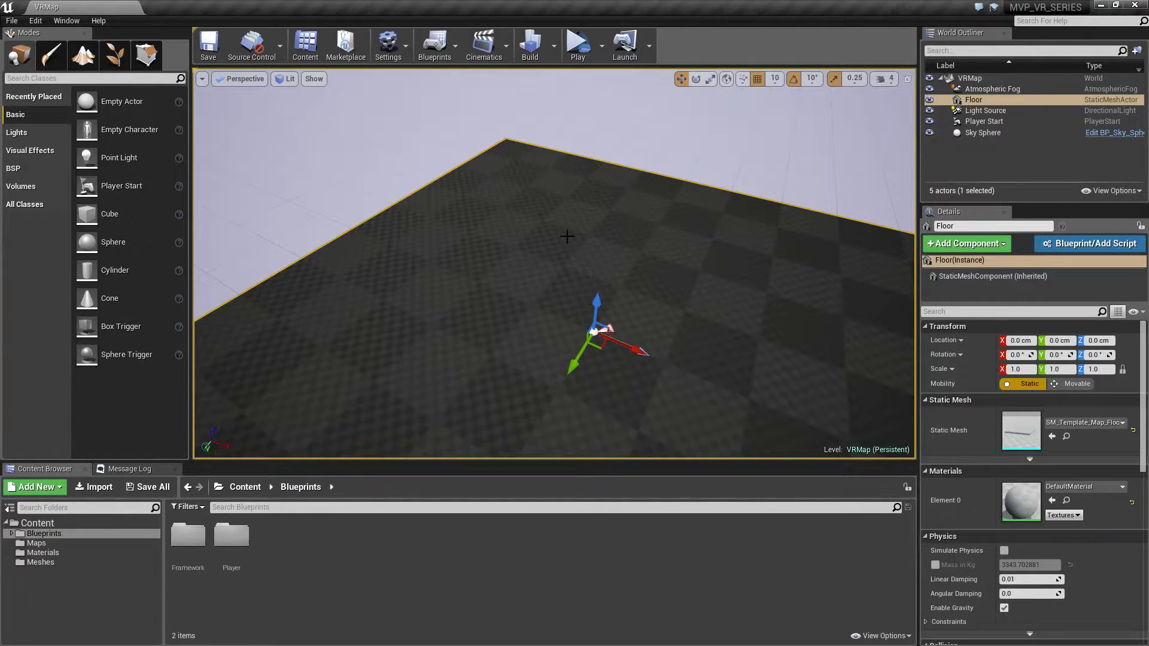
key("Delete")
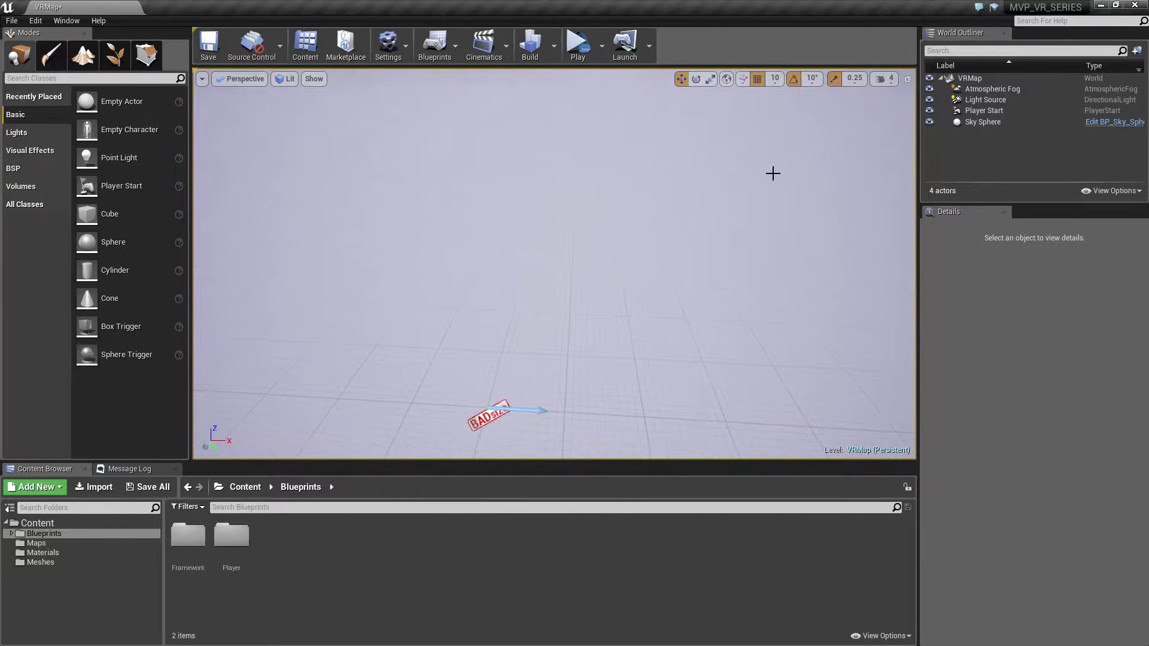
left_click(987, 89)
key("Delete")
left_click(982, 89)
key("Delete")
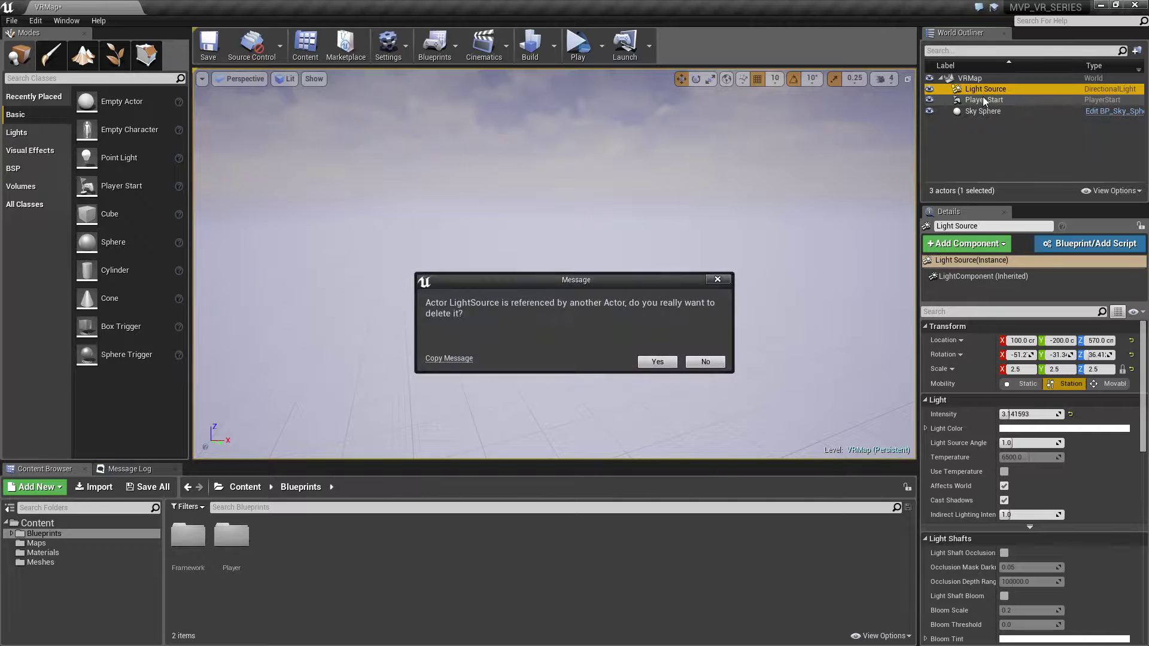
left_click(655, 365)
left_click(970, 100)
key("Delete")
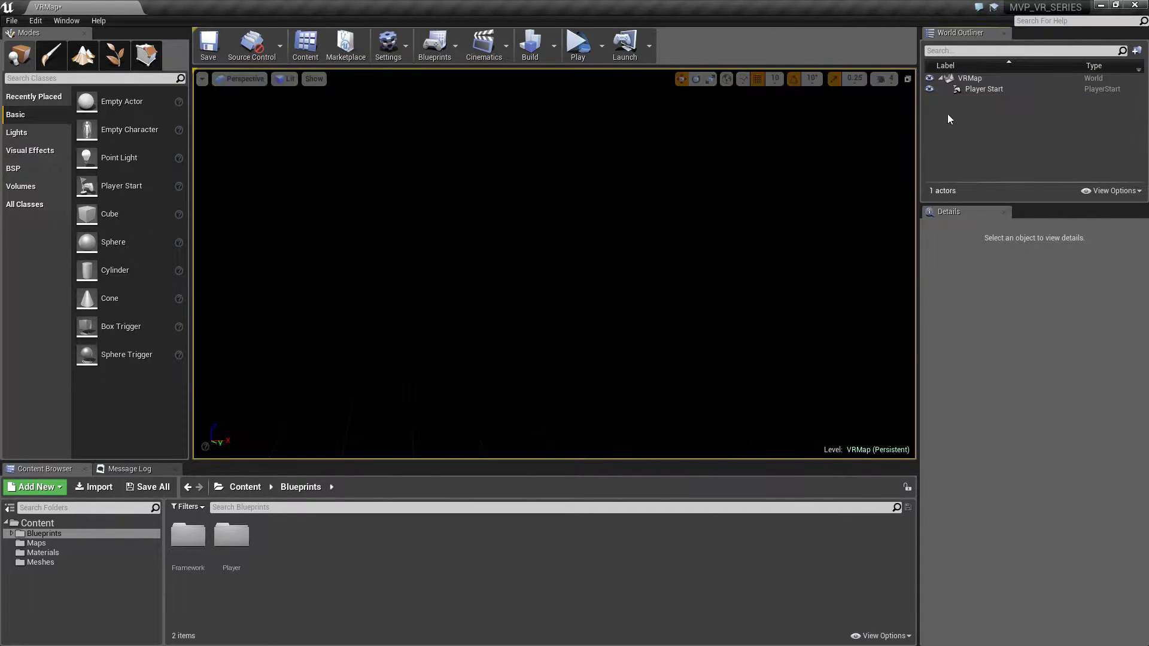
left_click(207, 53)
Place a basic cube in the empty level and set its scale to 15 on all three axes
left_click_drag(90, 214, 484, 327)
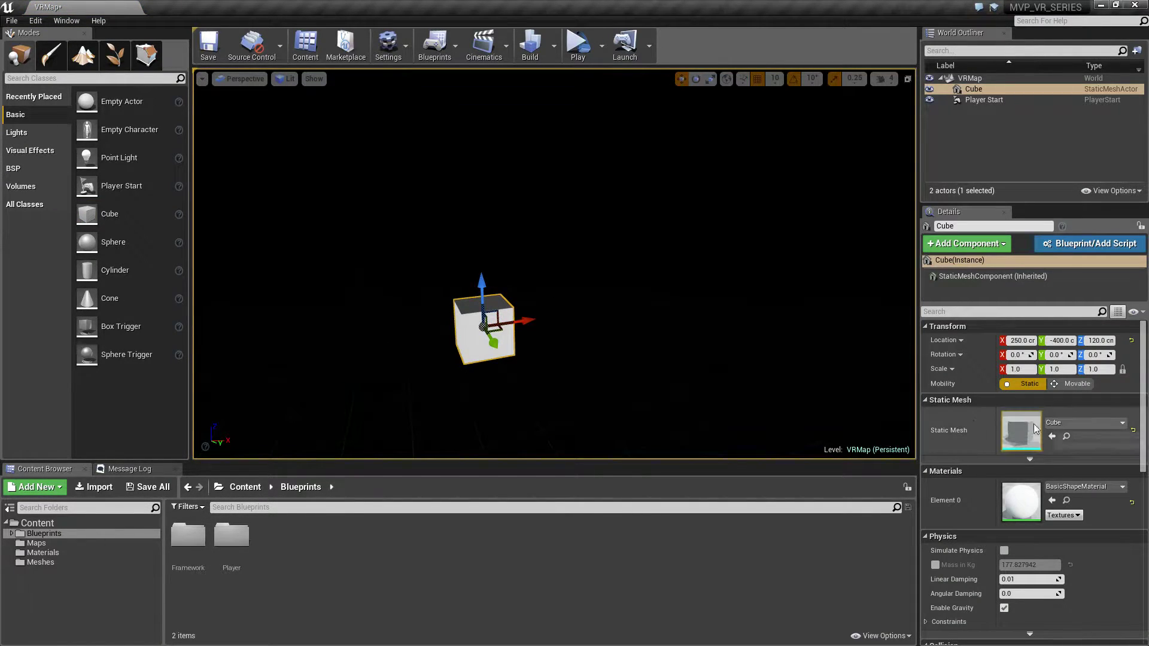
left_click(1029, 370)
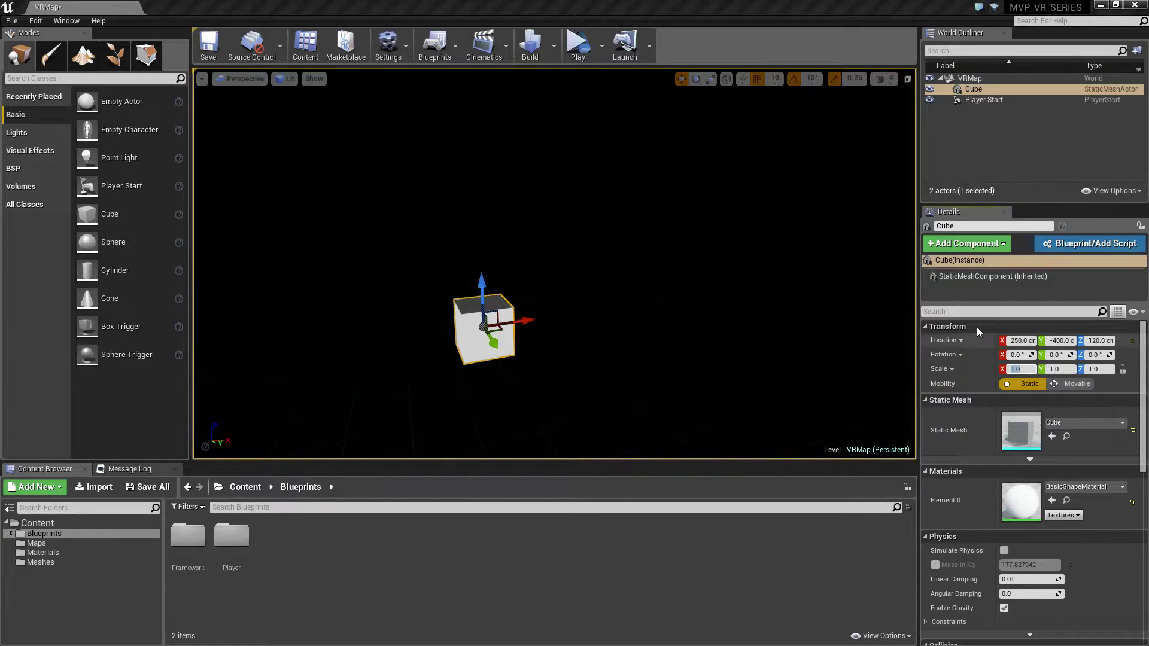
left_click(1028, 369)
type("15")
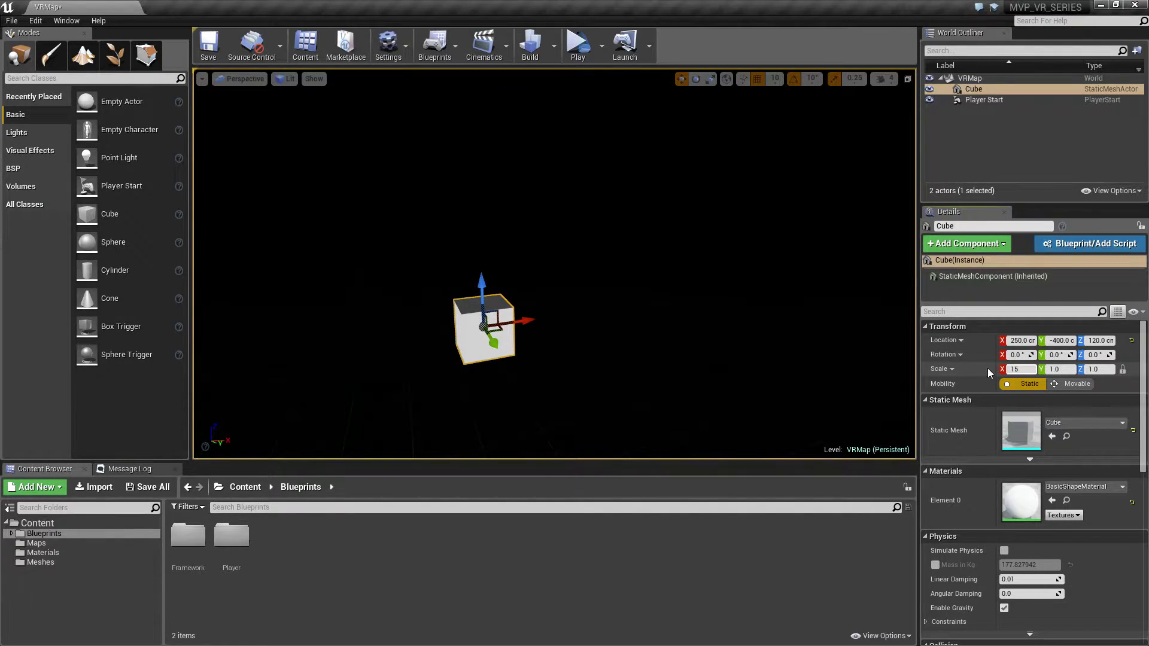
key("Tab")
type("15")
key("Tab")
key("Tab")
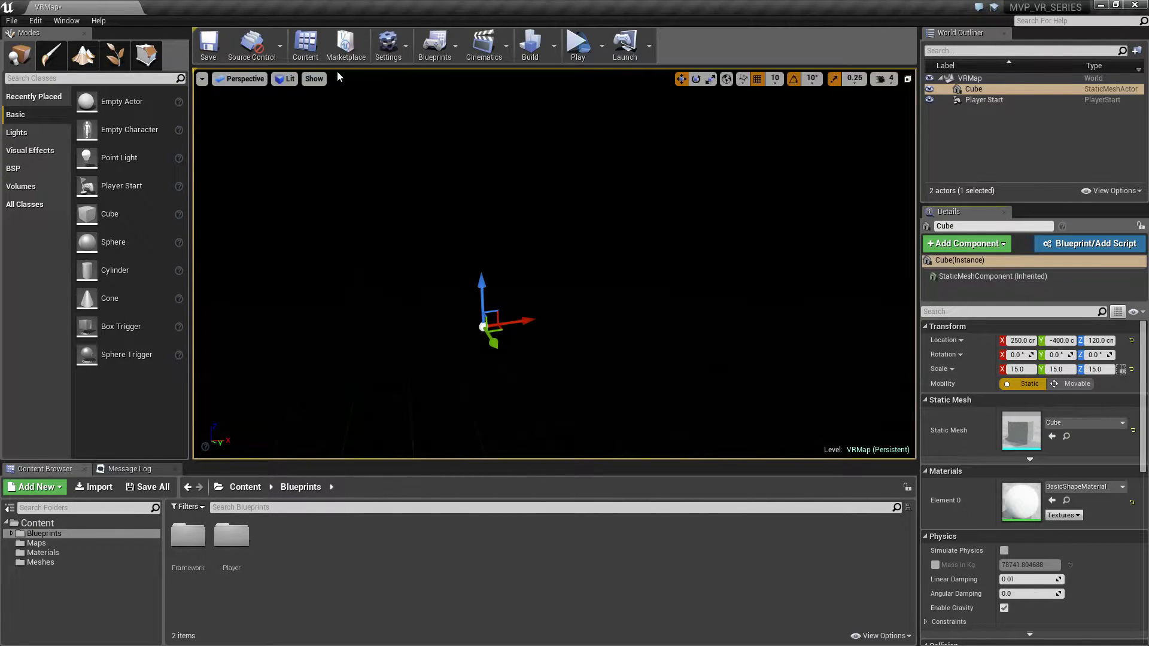
Switch the viewport shading to Unlit and bring the whole cube into view
left_click(286, 80)
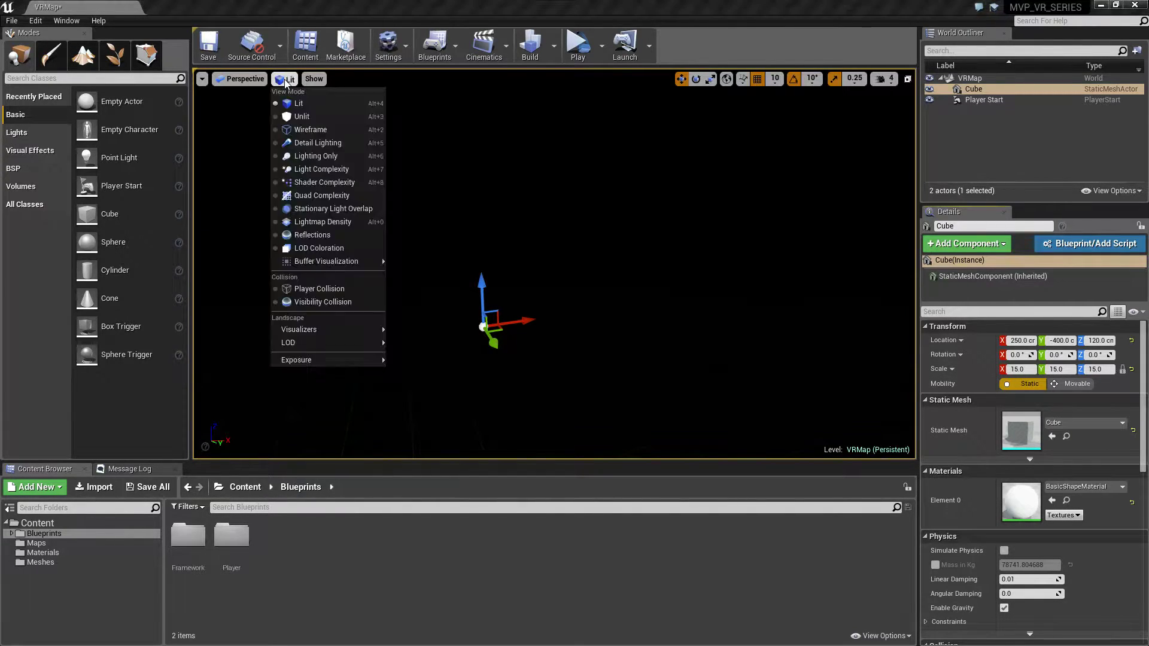
left_click(307, 116)
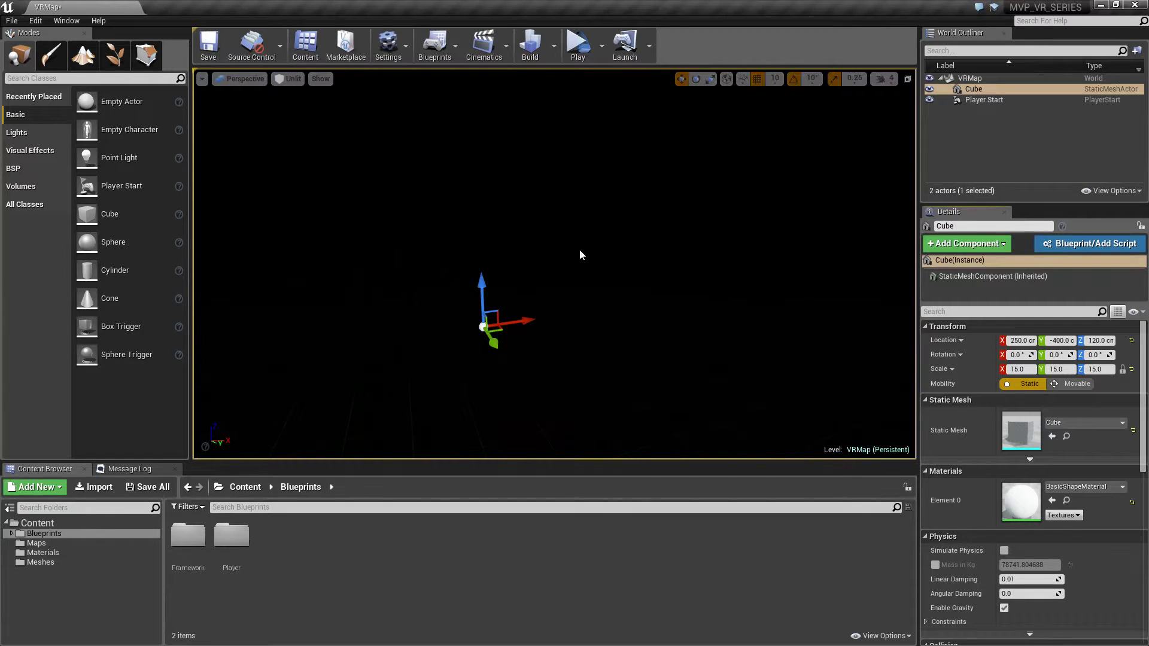
key("s")
right_click_drag(579, 249, 473, 271)
right_click_drag(604, 224, 595, 230)
Flatten the cube into a floor slab by setting its scale to 0.25 in Z and 15 in X and Y
left_click(1102, 369)
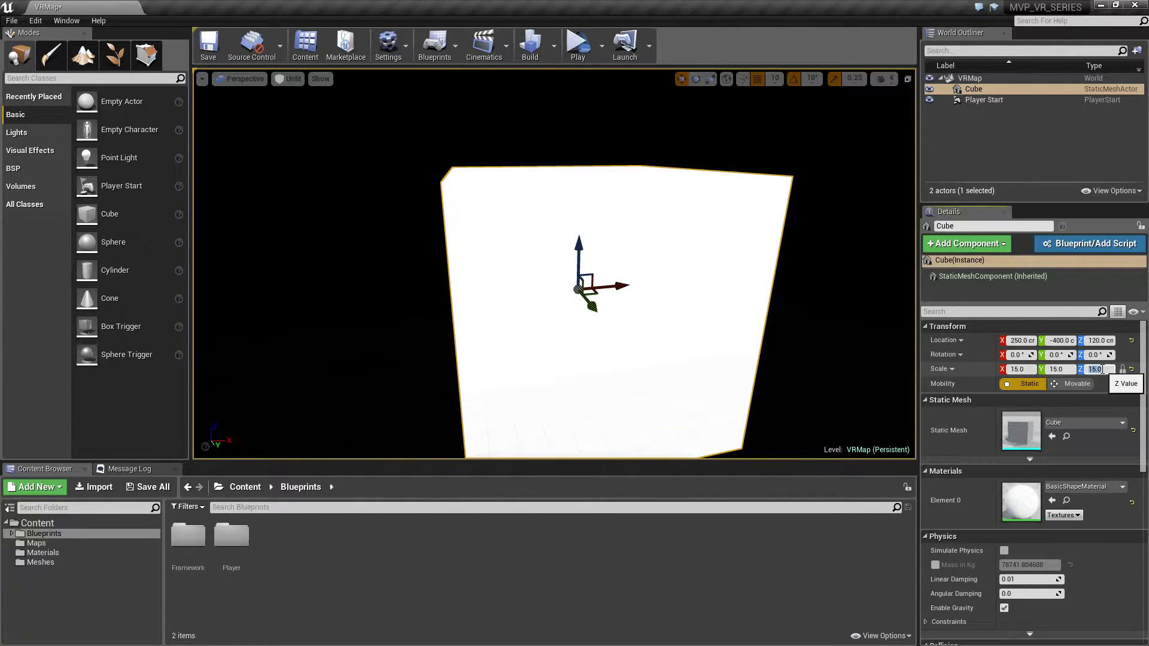
type(".25")
key("Return")
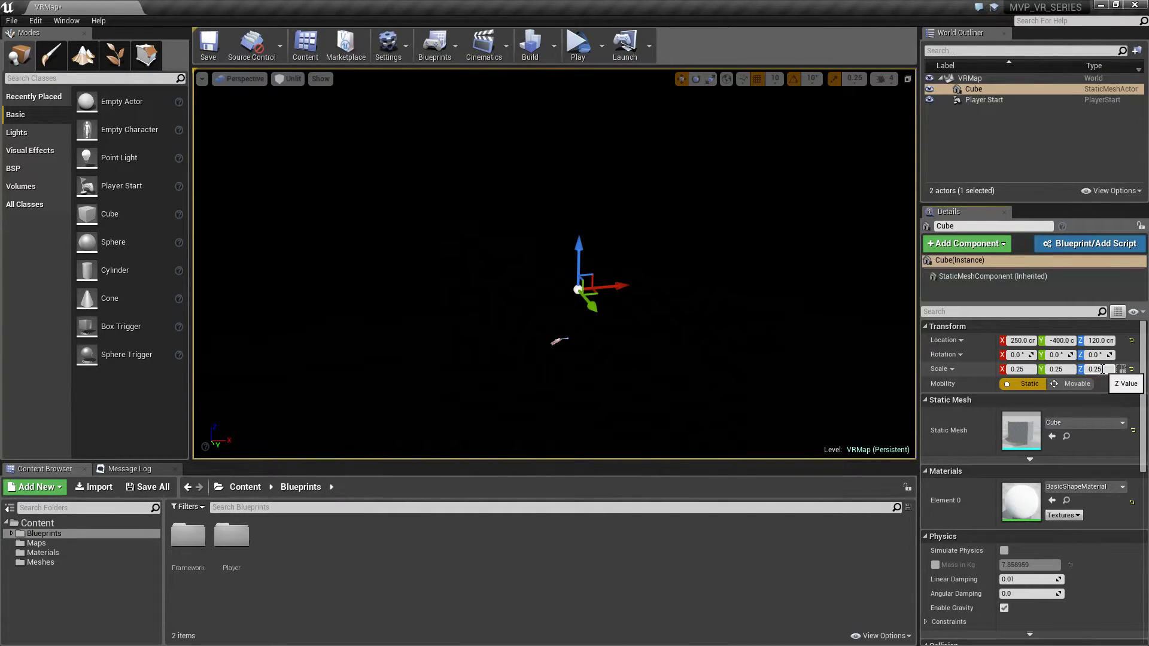
right_click_drag(777, 240, 739, 290)
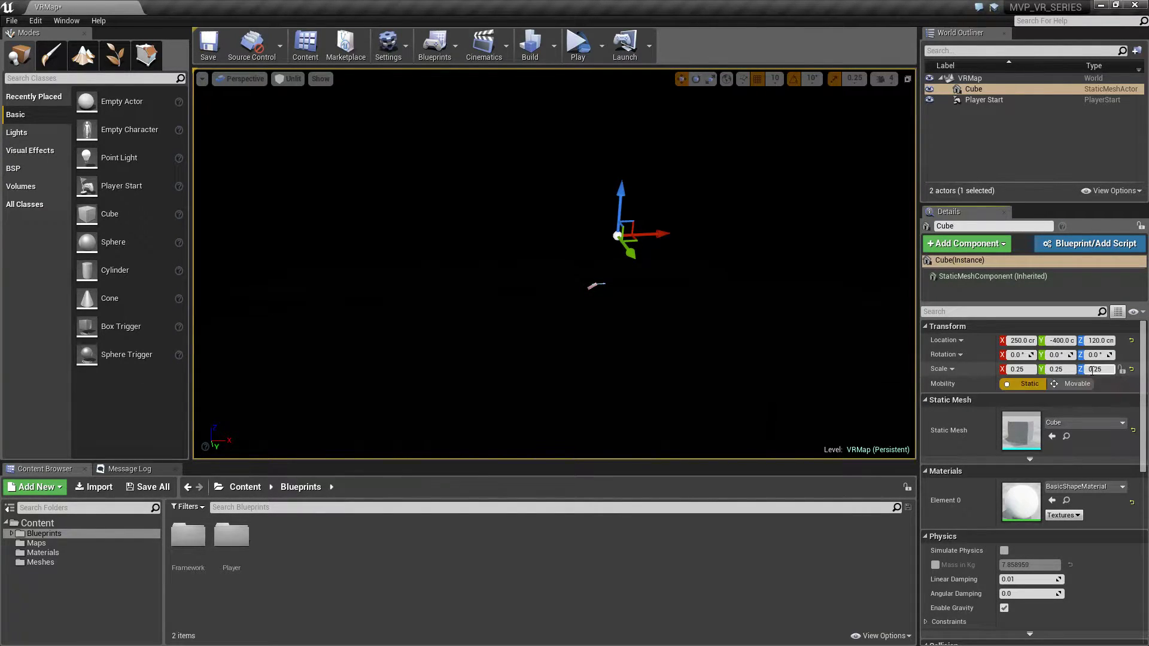
left_click(1014, 369)
type("15")
left_click(1067, 369)
type("15")
key("Return")
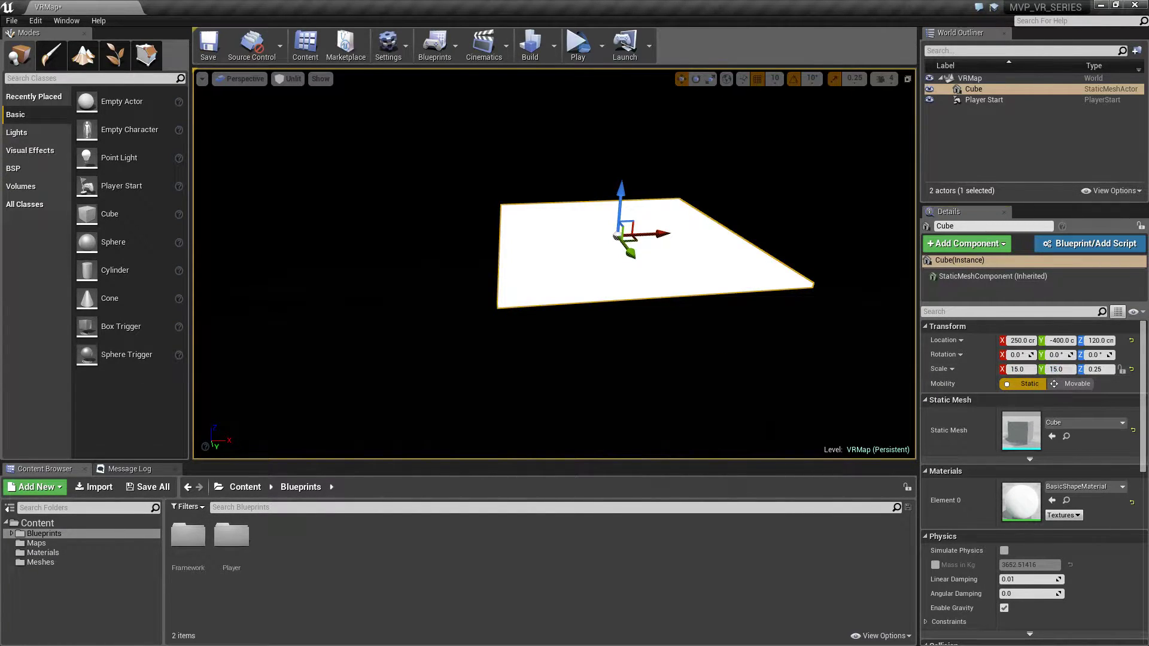
Place a second basic cube over the floor slab and raise it to a Z location of 260 cm
right_click_drag(554, 264, 710, 359)
left_click_drag(89, 214, 496, 320)
left_click_drag(493, 272, 494, 216)
right_click_drag(565, 286, 455, 286)
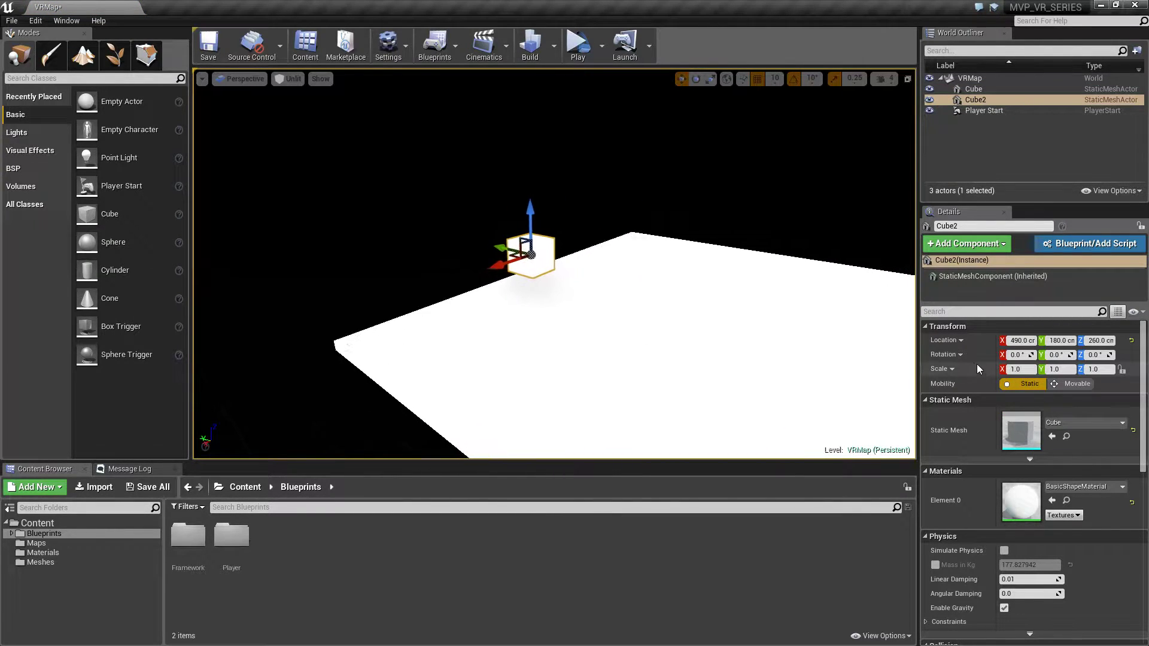
Stretch the second cube into a large wall by setting its Z and Y scale to 15
left_click(1102, 369)
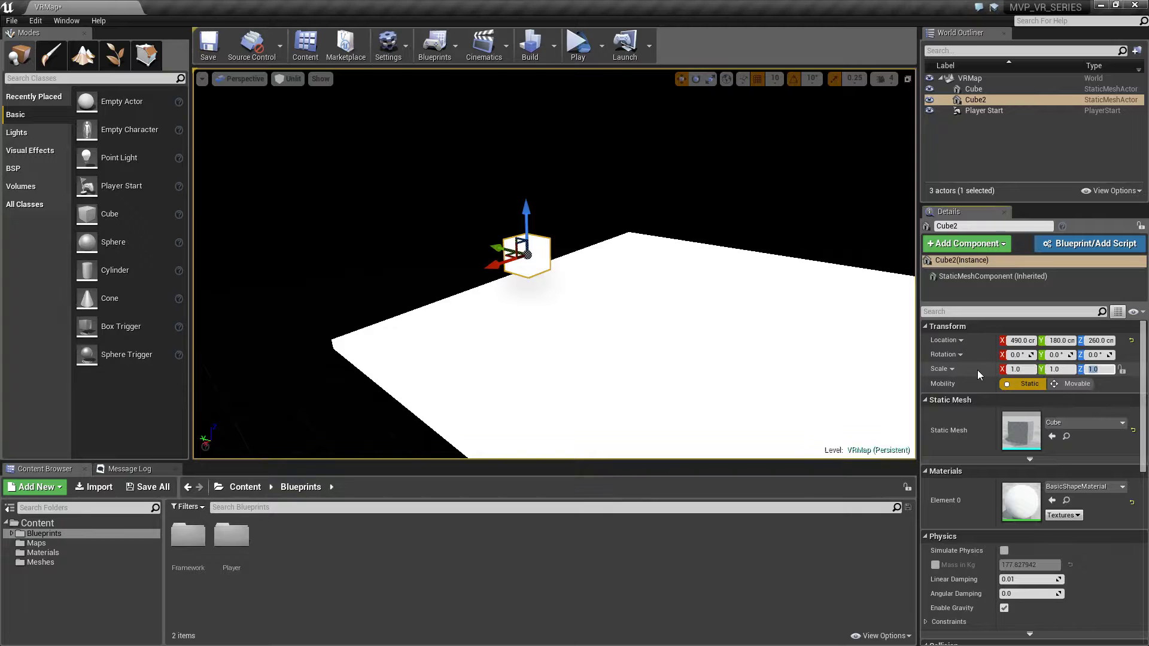
type("15")
key("Return")
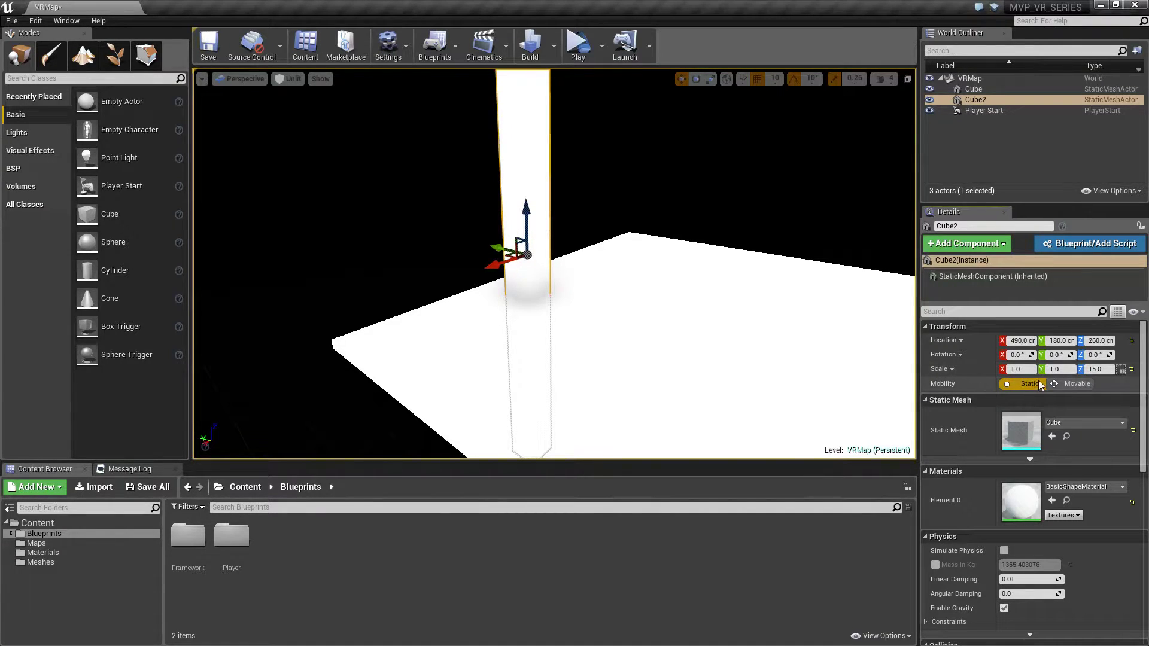
left_click(1054, 369)
type("15")
key("Tab")
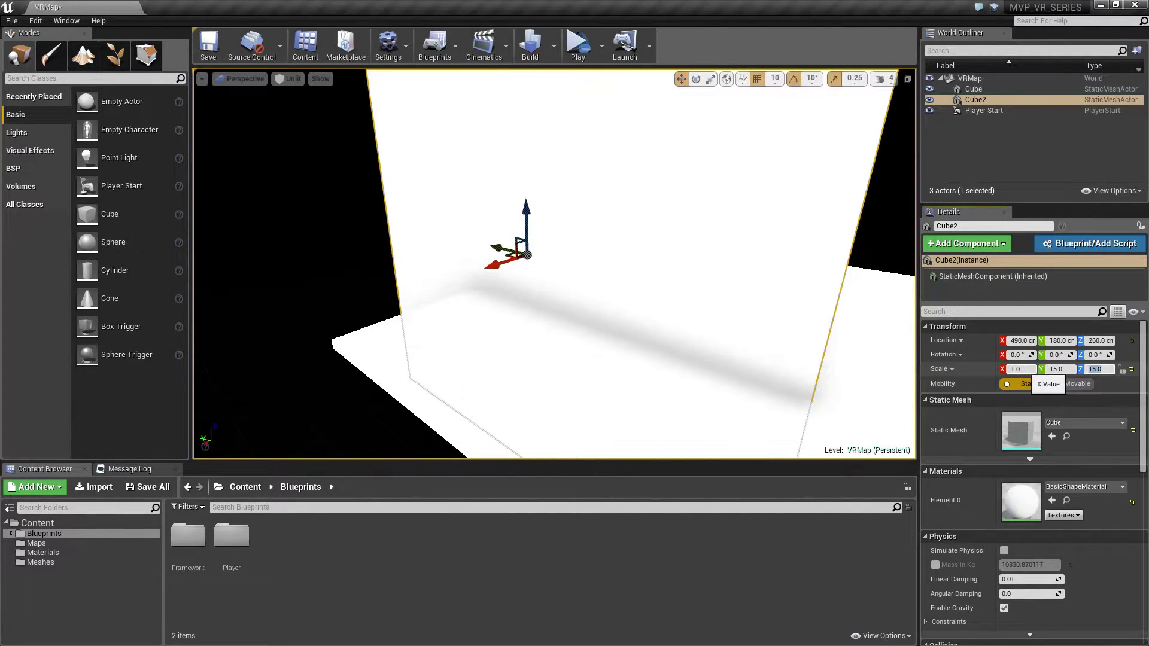
Thin the wall by setting its X scale to 0.25
left_click(1015, 370)
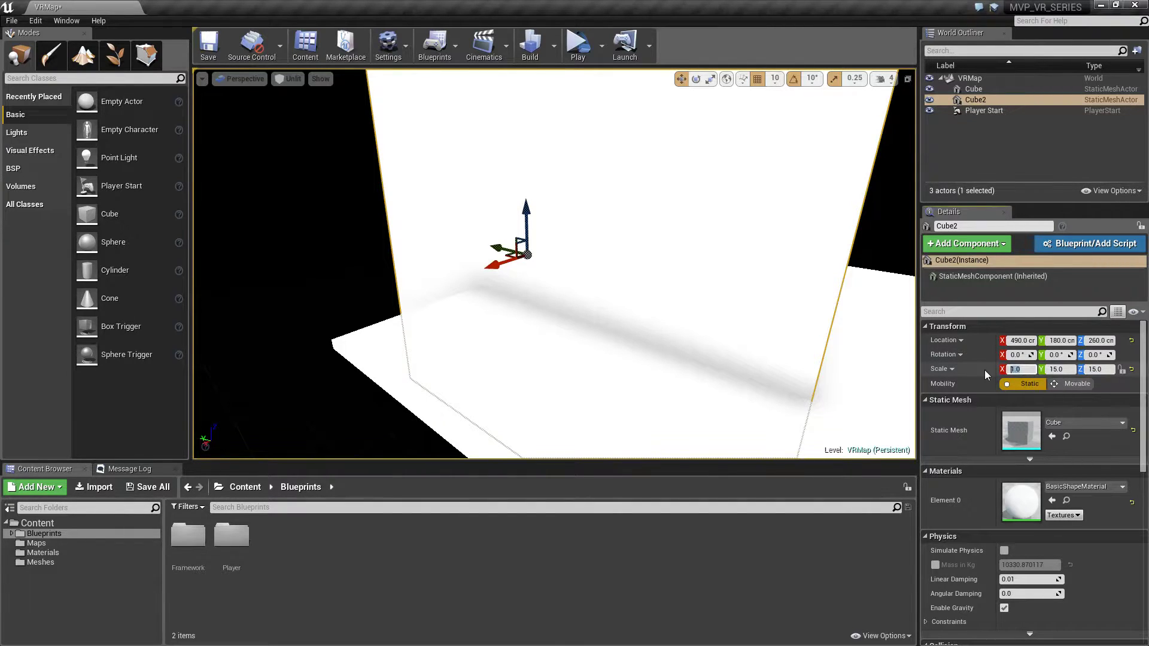
type("0.2")
key("Return")
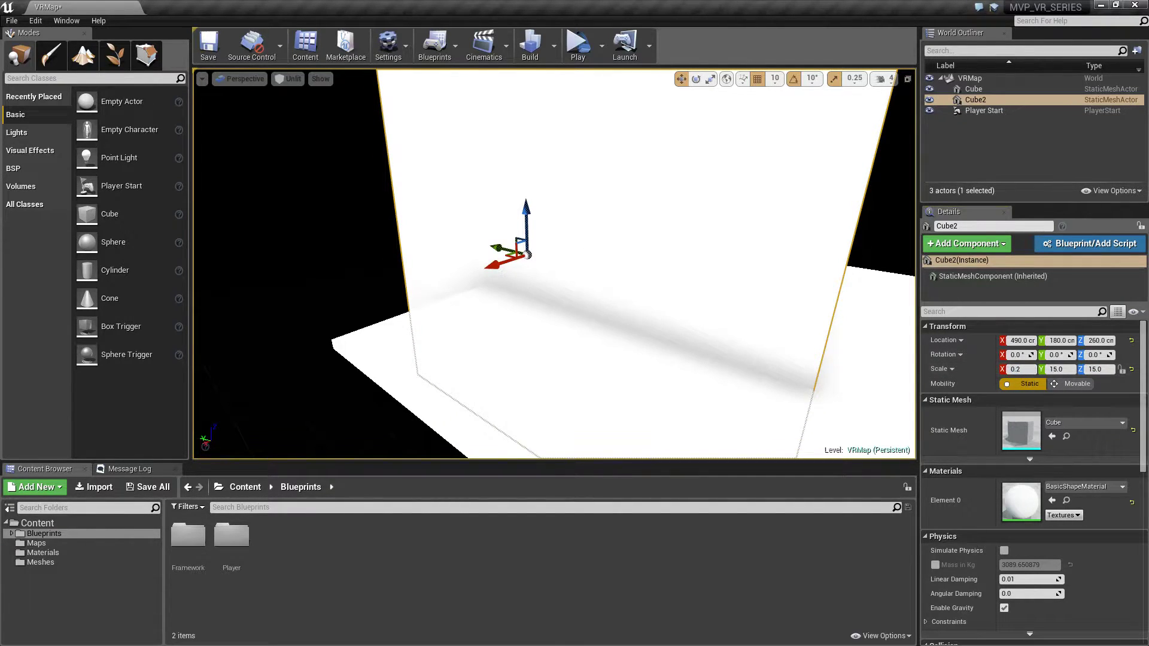
right_click(618, 260)
left_click(1021, 369)
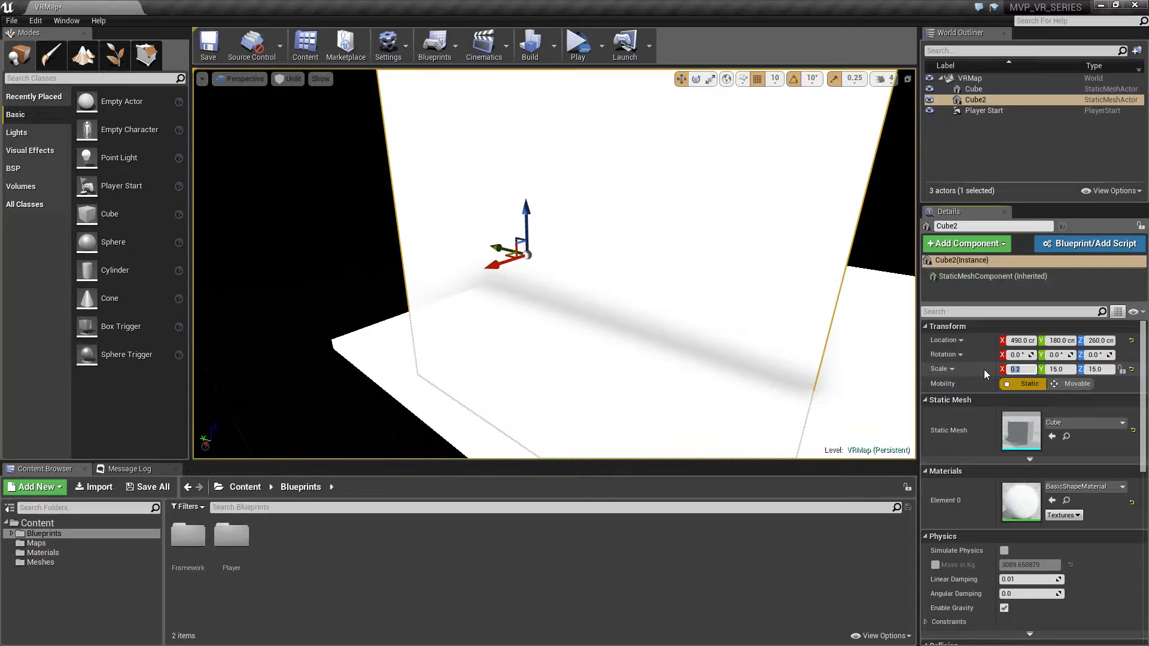
type(".25")
key("Return")
Lift the wall above the floor slab and snap it down so its base rests on the slab's surface
key("f")
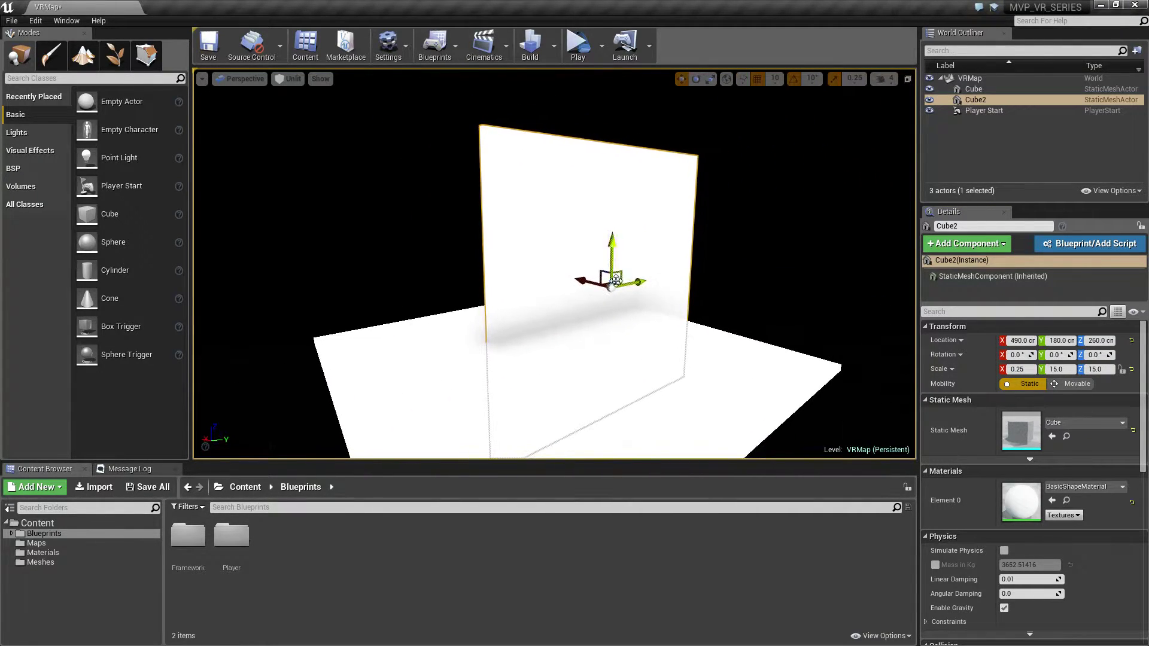
left_click_drag(611, 254, 593, 112)
key("End")
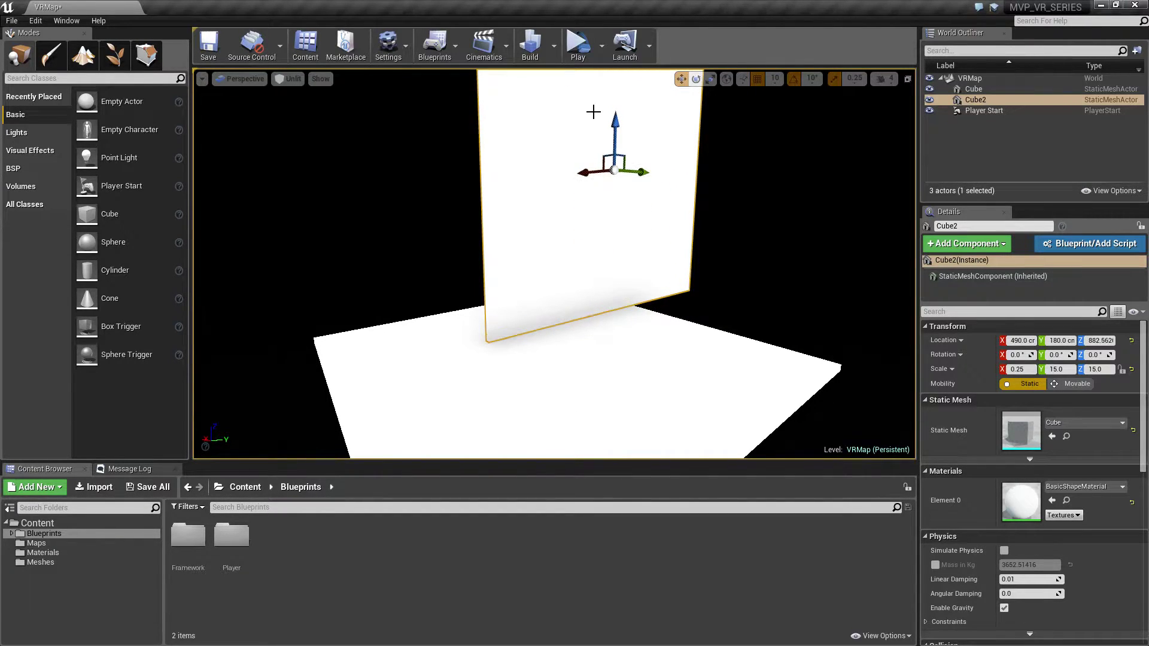
Move the wall flush with the floor slab's edge at X 980 cm, Y -400 cm
right_click_drag(608, 282, 526, 326)
key("w")
right_click_drag(593, 112, 593, 112)
right_click_drag(573, 212, 573, 213)
left_click_drag(588, 120, 478, 133)
right_click_drag(681, 174, 680, 175)
left_click_drag(680, 175, 546, 211)
right_click_drag(546, 211, 546, 211)
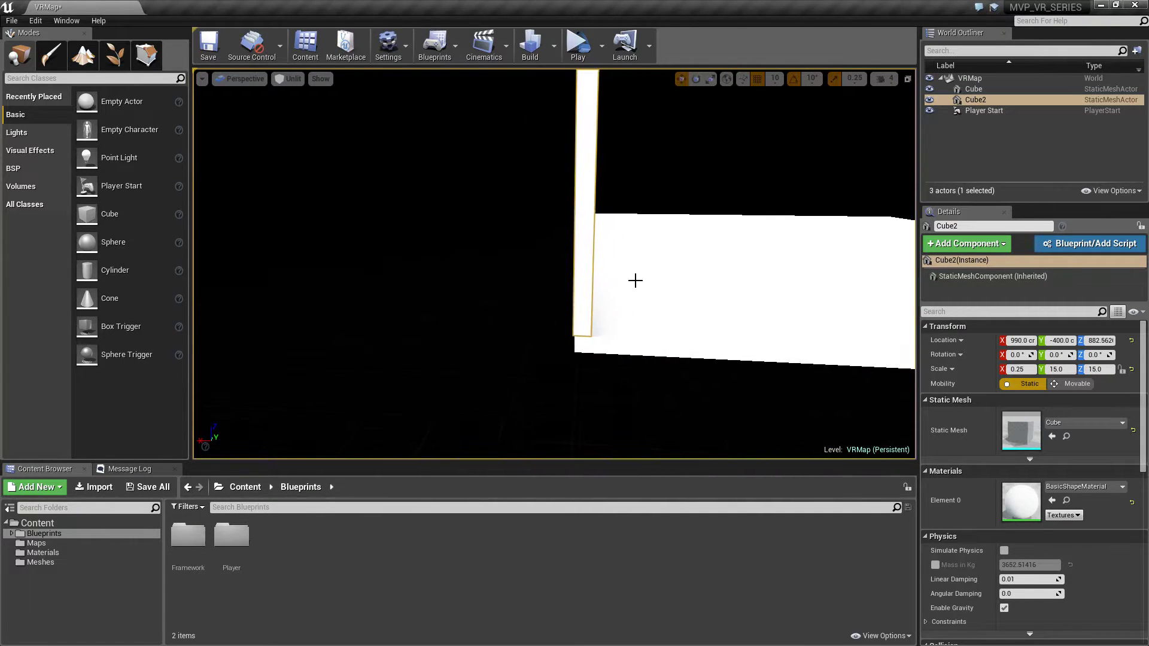
right_click_drag(631, 210, 631, 210)
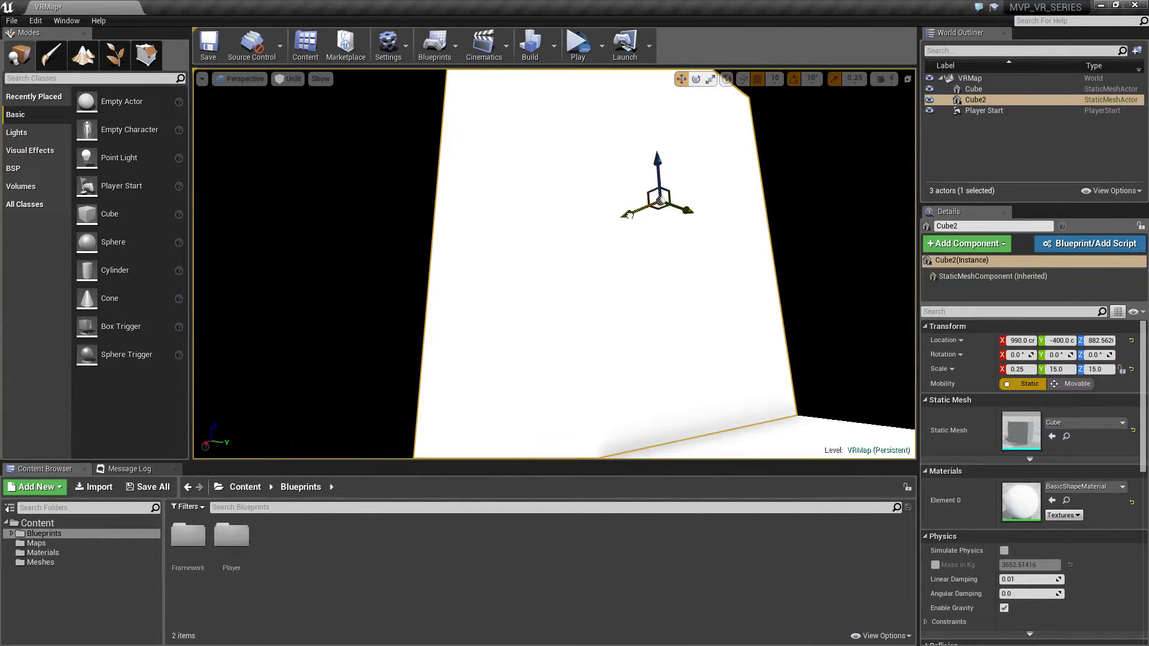
left_click_drag(630, 215, 631, 216)
right_click_drag(631, 343, 626, 339)
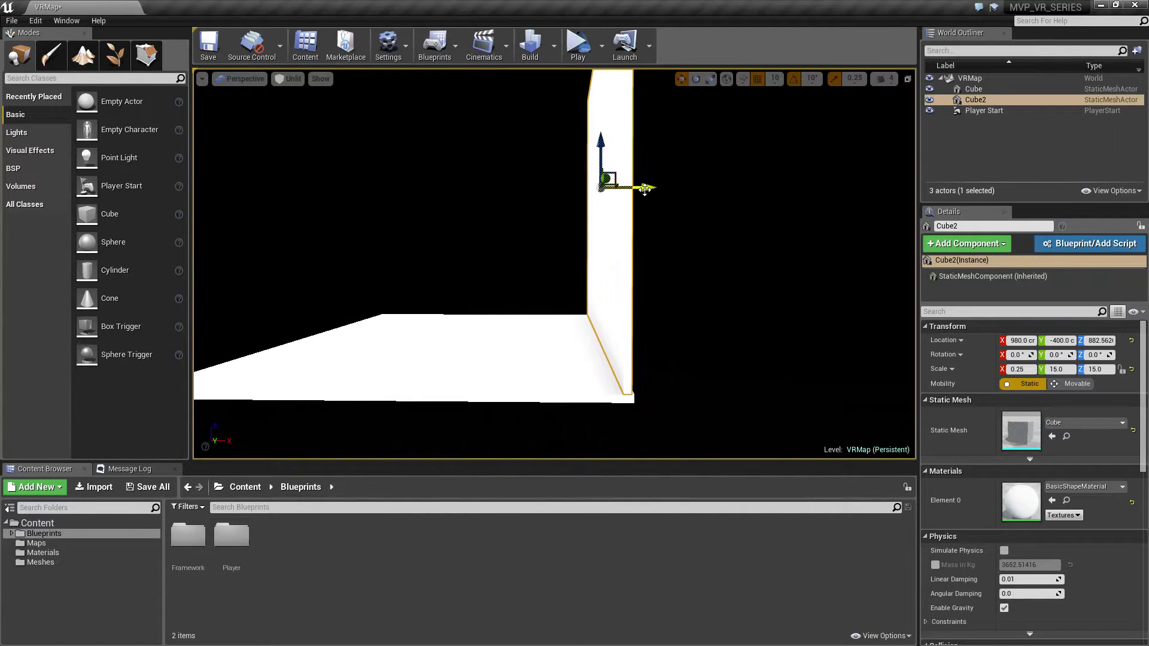
Duplicate the wall along X and position the copy on the opposite floor edge at X -480 cm
left_click_drag(643, 188, 385, 200, "alt")
right_click_drag(559, 235, 559, 236)
left_click_drag(518, 201, 497, 206)
mouse_move(608, 295)
right_mouse_down()
mouse_move(448, 291)
mouse_move(612, 300)
right_mouse_up()
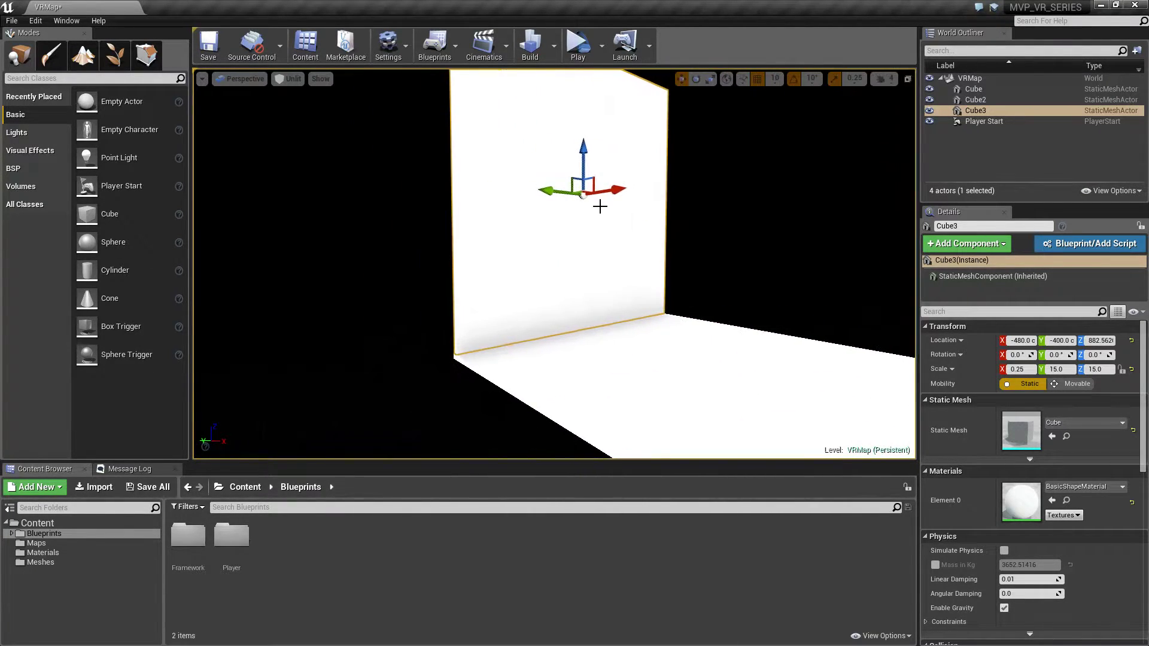
Duplicate the second wall toward the middle of the floor and rotate the copy 90° about Z
left_click_drag(612, 190, 731, 235, "alt")
key("e")
left_click_drag(712, 179, 903, 256)
right_click_drag(903, 255, 688, 287)
right_click_drag(518, 258, 503, 258)
Switch to the top view and move the rotated wall to the open floor edge at X 250 cm, Y 330 cm
left_click(239, 79)
left_click(258, 121)
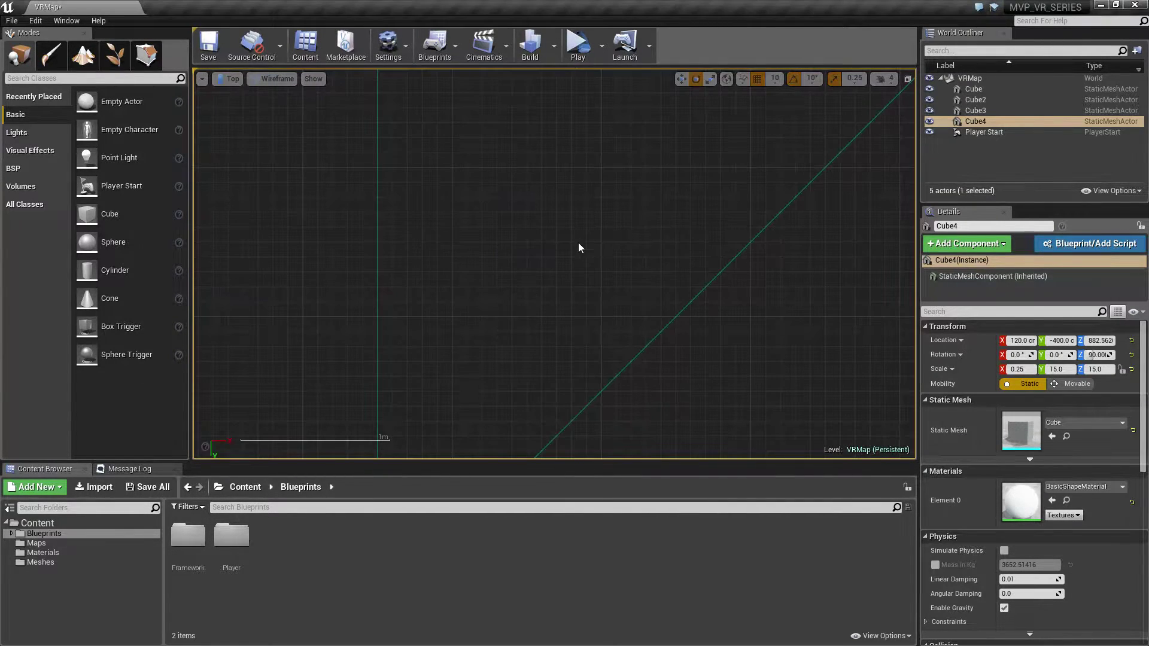
scroll(550, 253, "down", 5)
scroll(546, 263, "up", 3)
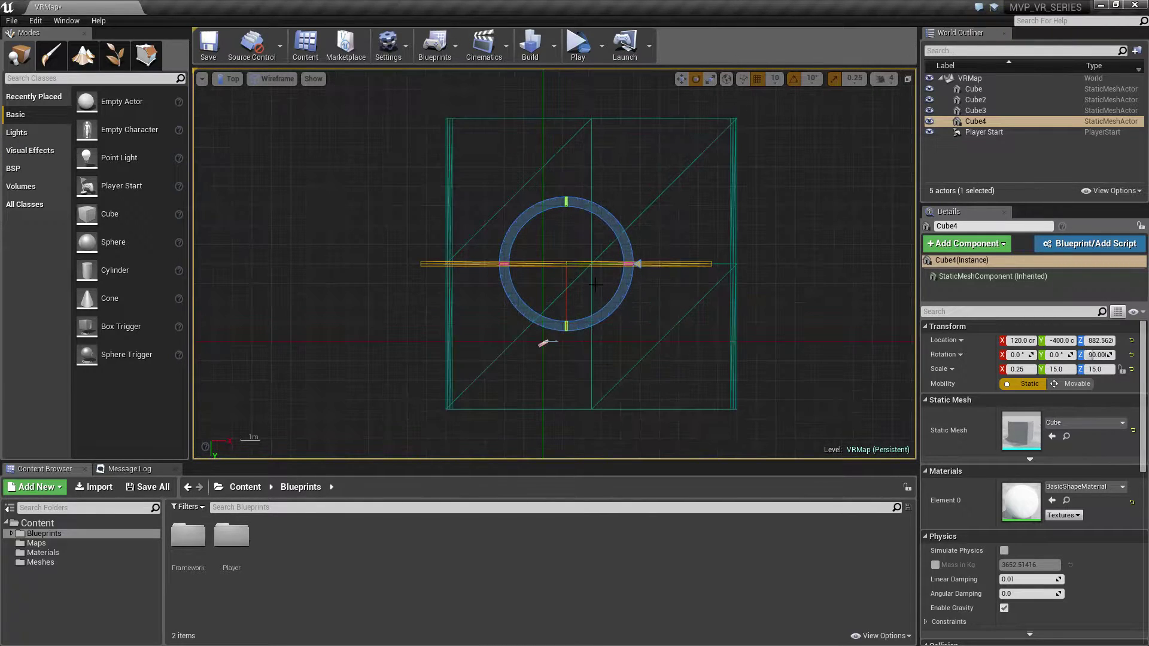
key("w")
left_click_drag(566, 311, 632, 460)
left_click_drag(612, 404, 637, 407)
left_click_drag(592, 450, 593, 451)
scroll(593, 450, "up", 2)
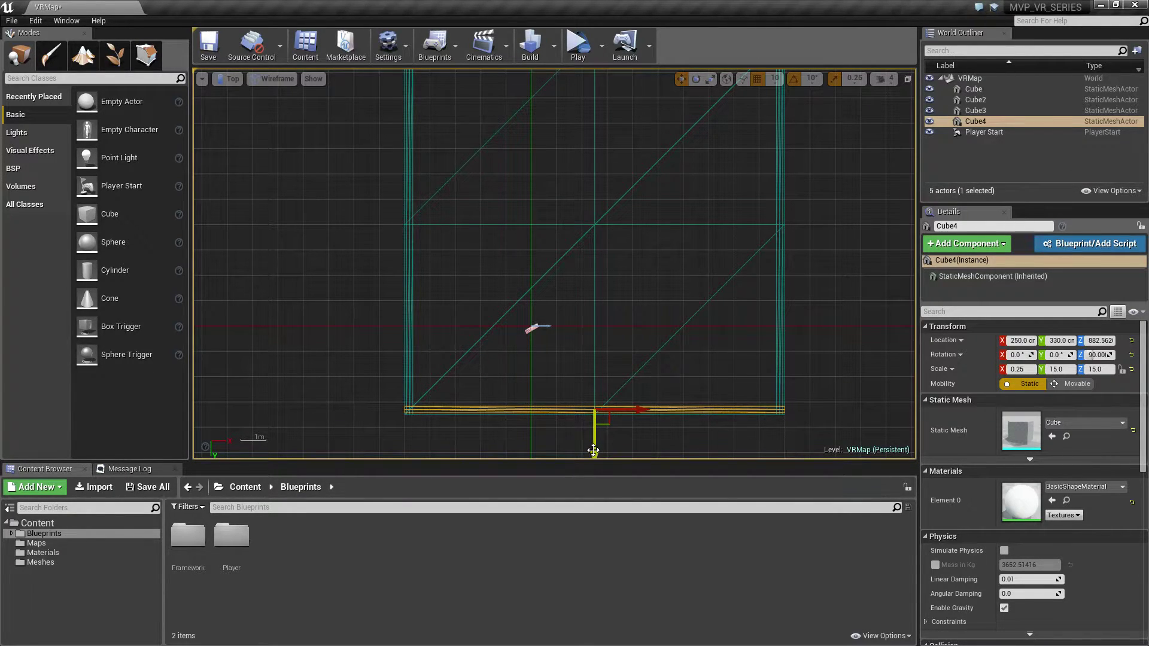
Duplicate the rotated wall along Y and place the copy on the opposite floor edge at Y -1140 cm
left_click_drag(593, 450, 594, 114, "alt")
right_click_drag(611, 382, 623, 446)
scroll(588, 261, "up", 3)
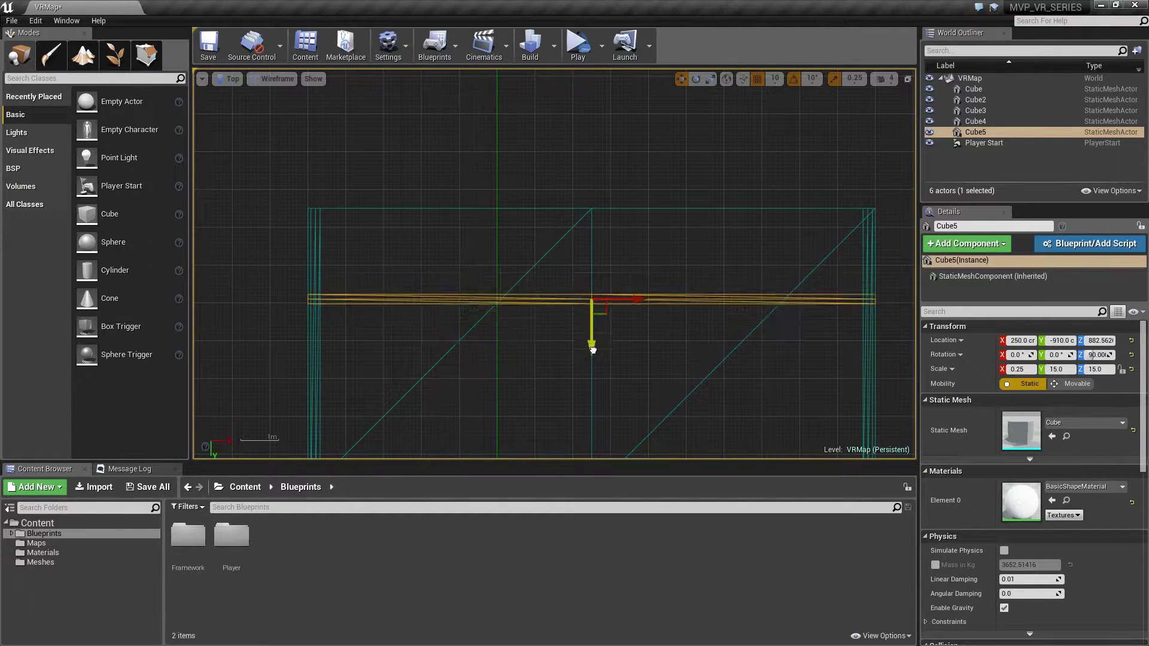
left_click_drag(592, 347, 588, 262)
right_click_drag(587, 329, 677, 248)
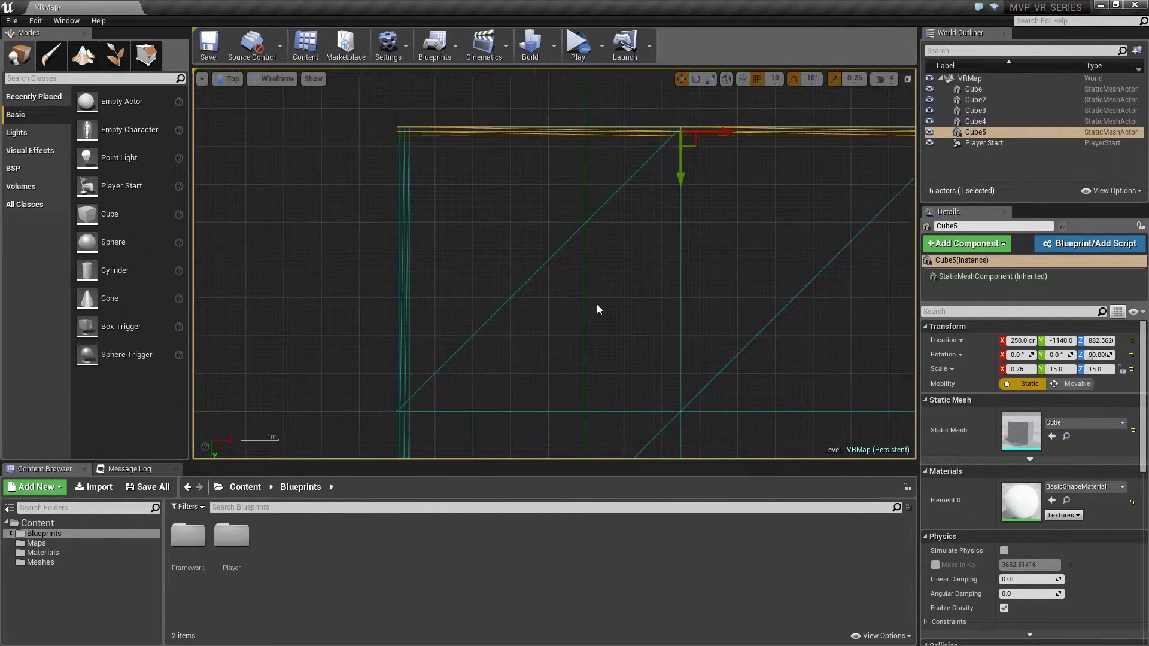
Inspect the wall corners and shift the rotated wall on the positive Y edge to Y 340 cm
scroll(462, 418, "up", 3)
right_click_drag(462, 418, 560, 186)
right_click_drag(517, 402, 554, 307)
left_click(612, 288)
right_click_drag(772, 341, 704, 344)
left_click_drag(748, 328, 747, 338)
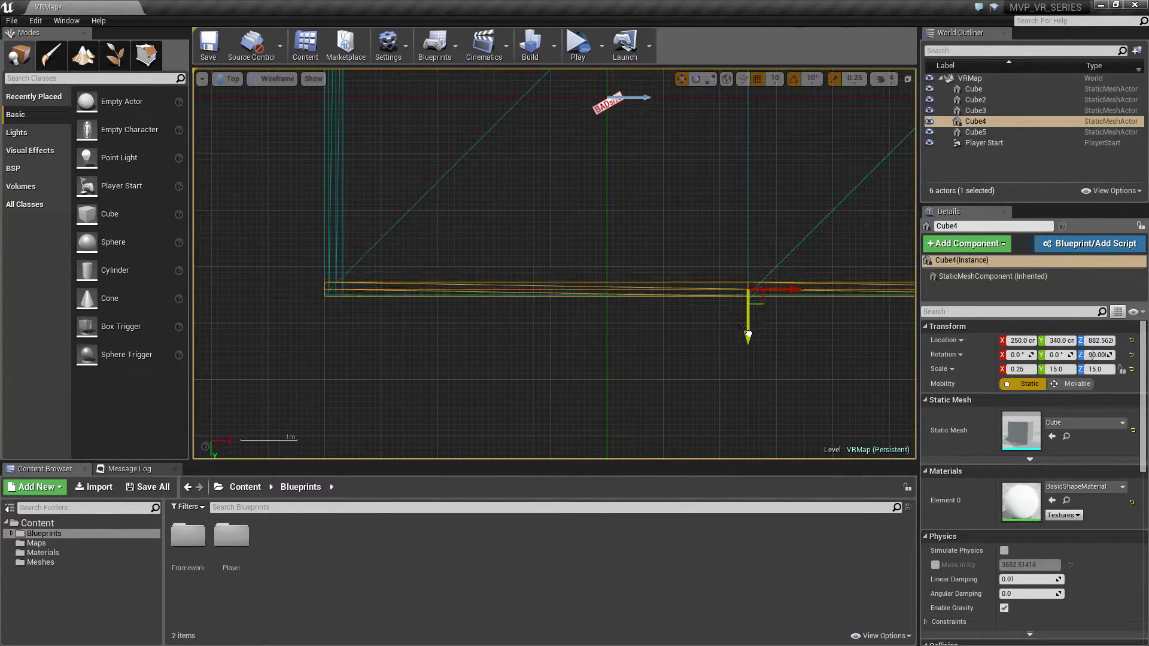
Nudge the wall on the negative X floor edge slightly along X and check the alignment of the opposite wall
left_click(341, 239)
right_click_drag(365, 256, 379, 269)
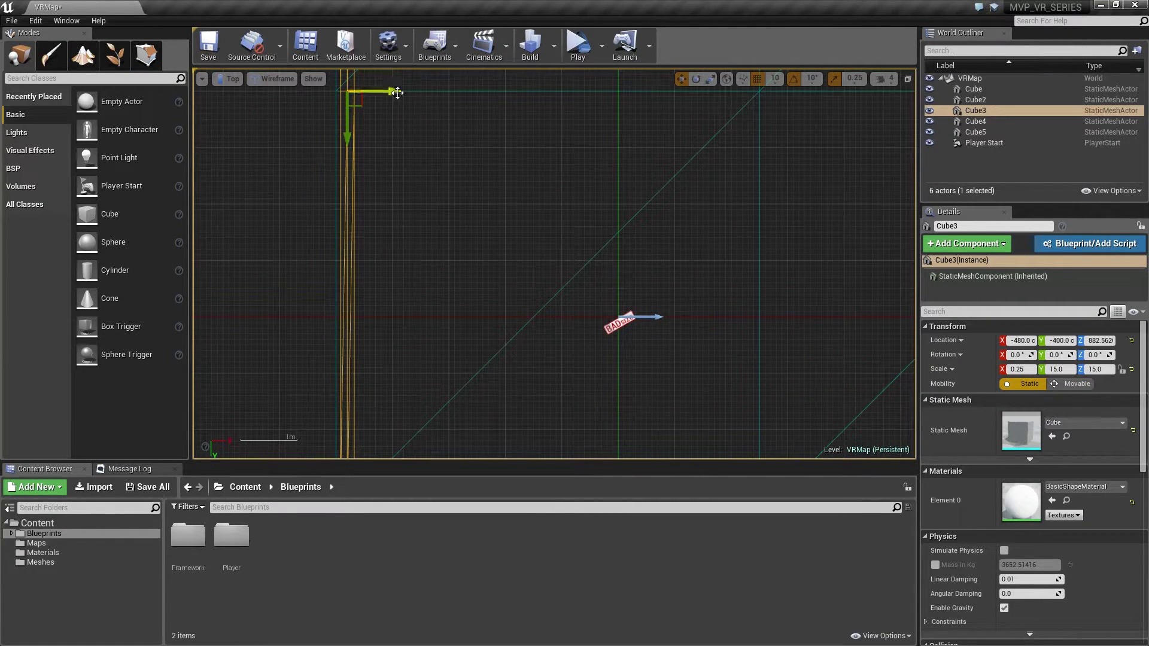
left_click_drag(397, 92, 392, 93)
right_click_drag(690, 195, 520, 260)
left_click(669, 158)
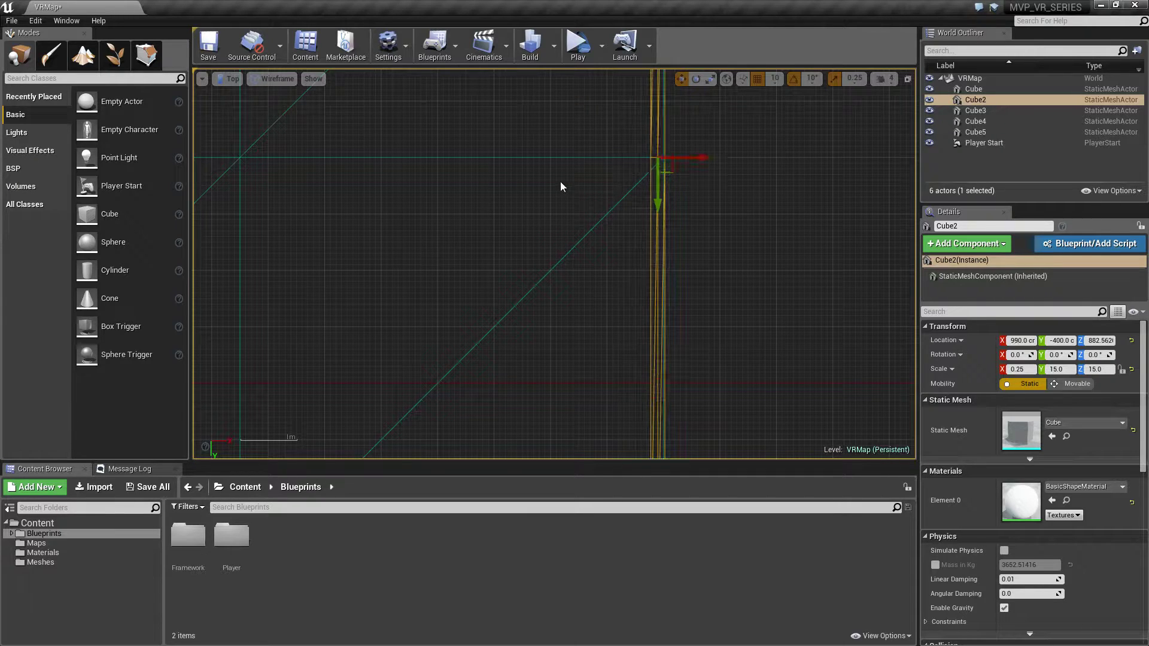
Switch the viewport back to the perspective view and inspect the room's walls
left_click(230, 78)
left_click(249, 98)
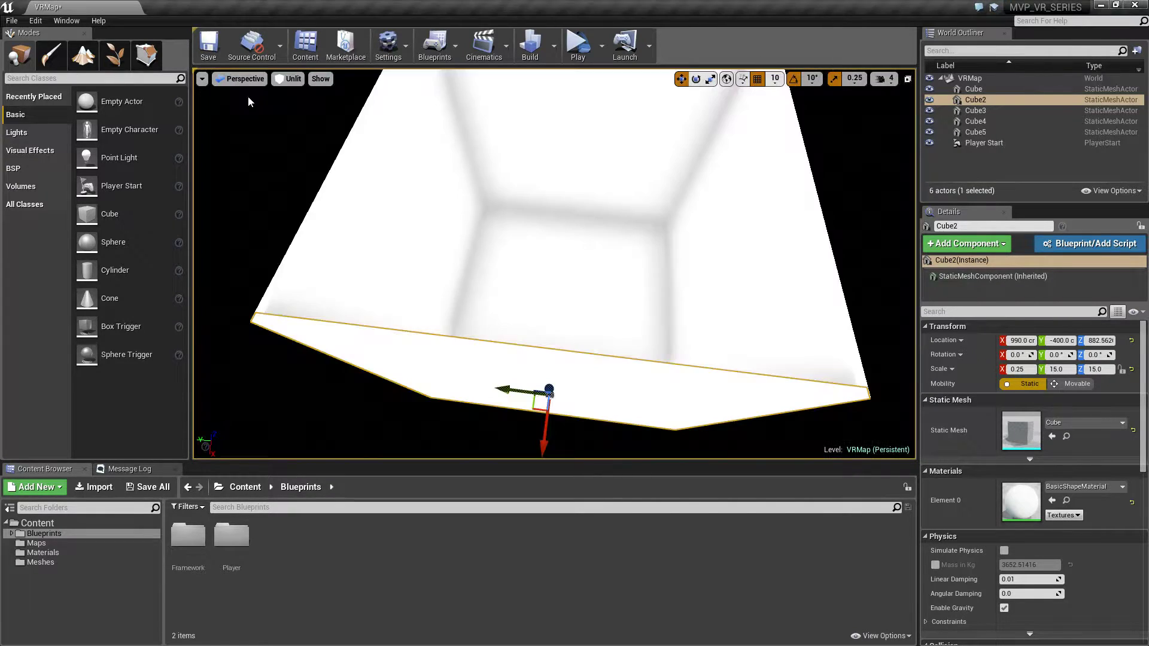
right_click_drag(248, 96, 383, 102)
right_click_drag(575, 304, 646, 227)
right_click_drag(606, 341, 652, 418)
Duplicate the floor slab upward along Z and place the copy on top of the walls as the ceiling
left_click(603, 340)
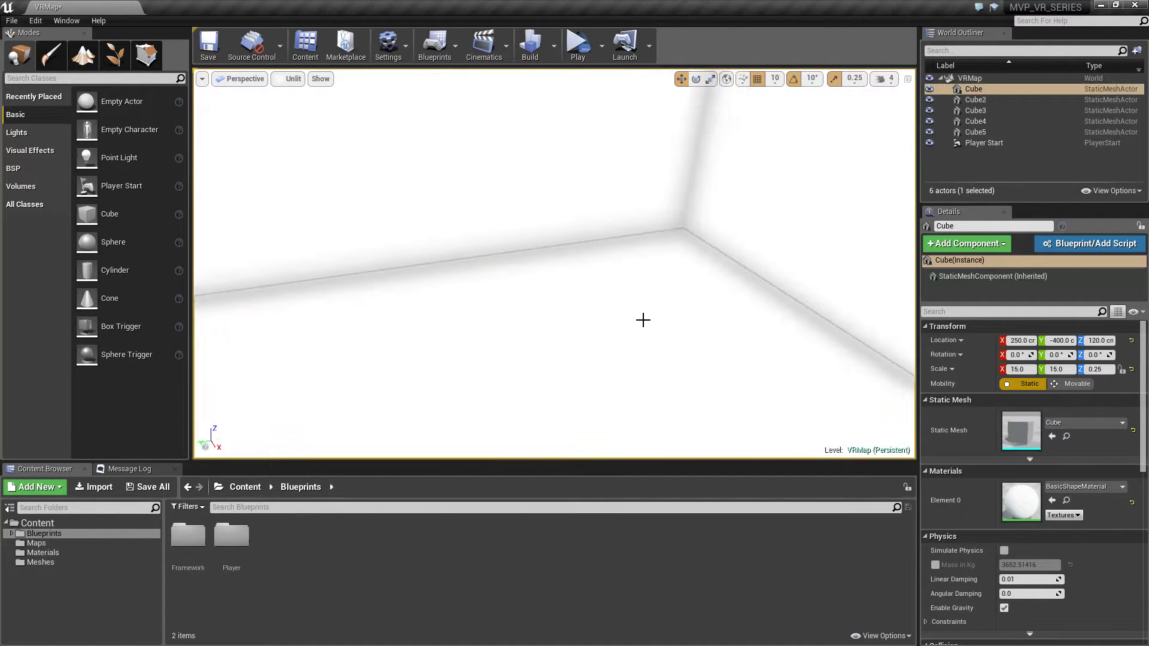
key("s")
right_click_drag(577, 279, 544, 228)
right_click_drag(654, 275, 654, 275)
left_click_drag(661, 302, 700, 134, "alt")
right_click_drag(668, 305, 688, 239)
key("s")
left_click_drag(668, 305, 664, 187)
key("Escape")
key("w")
right_click_drag(660, 201, 706, 179)
right_click_drag(643, 222, 642, 223)
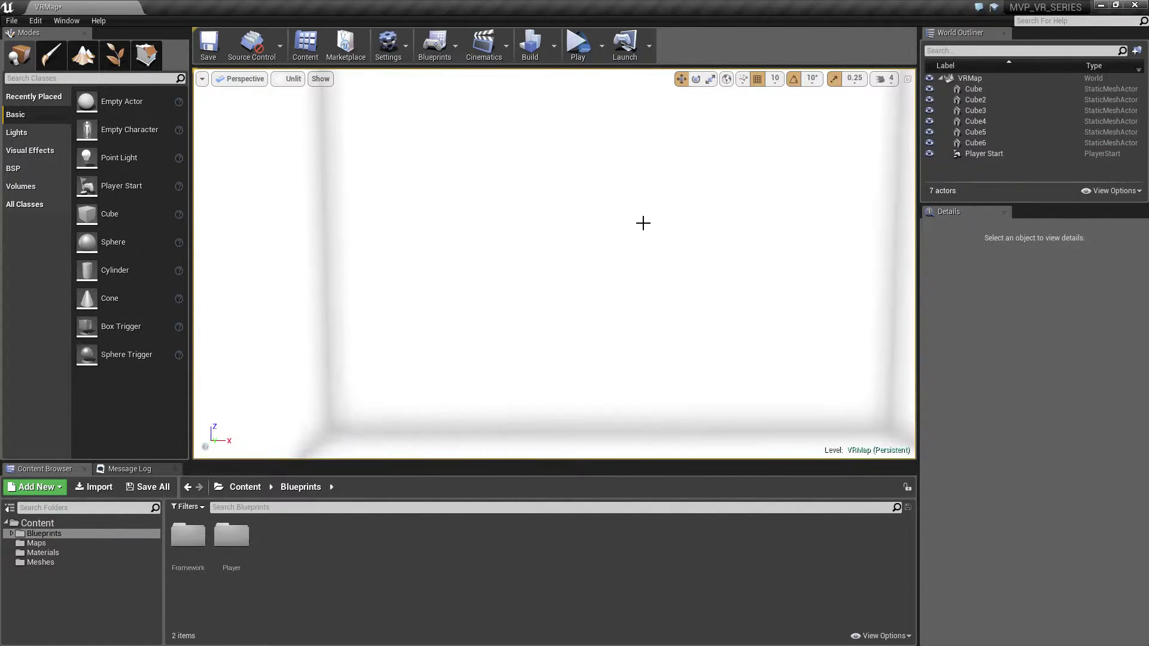
Build the level's lighting, look over the room and open the Materials folder
left_click(531, 55)
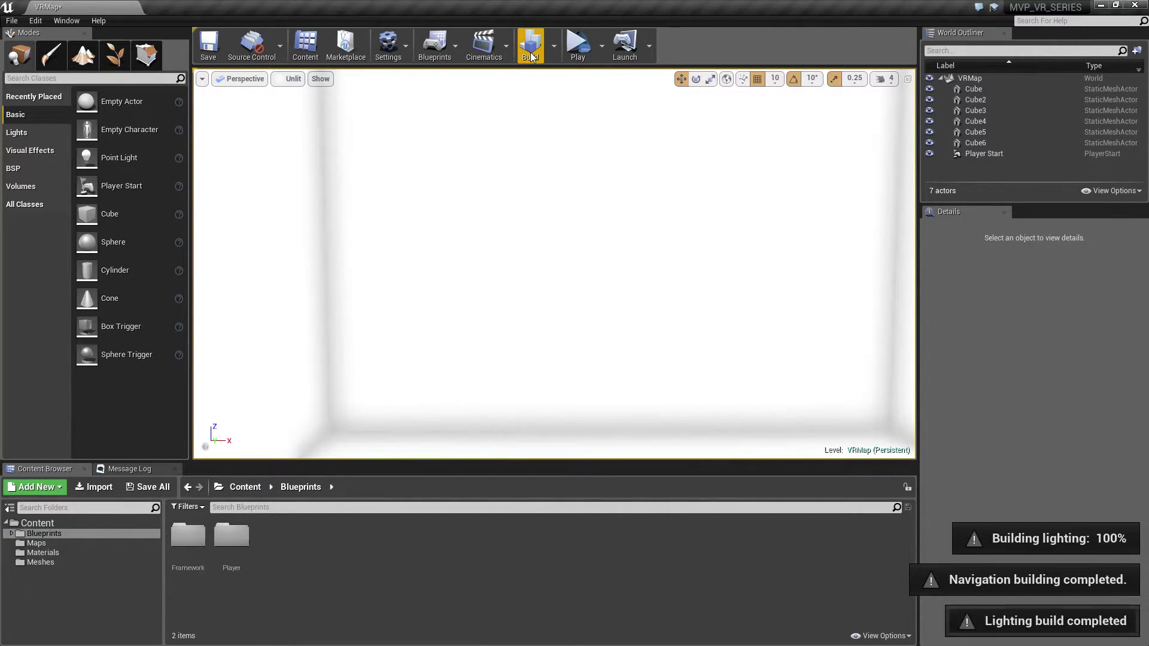
right_click_drag(477, 132, 579, 164)
right_click_drag(452, 149, 503, 135)
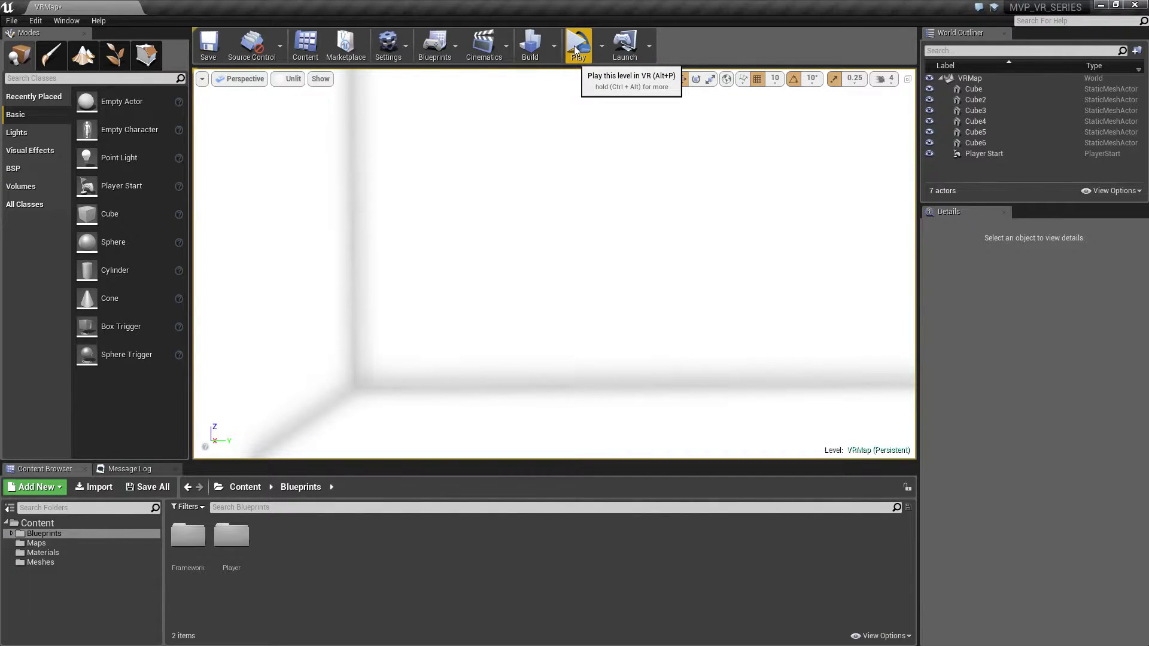
right_click_drag(582, 259, 512, 368)
left_click(43, 552)
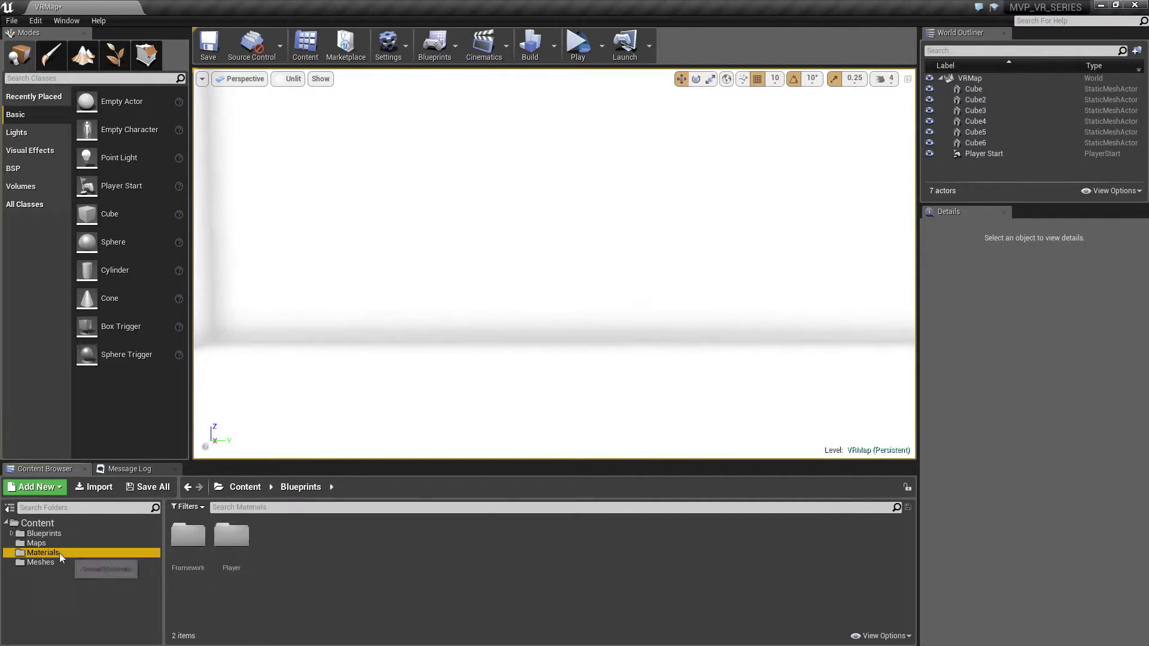
right_click(261, 545)
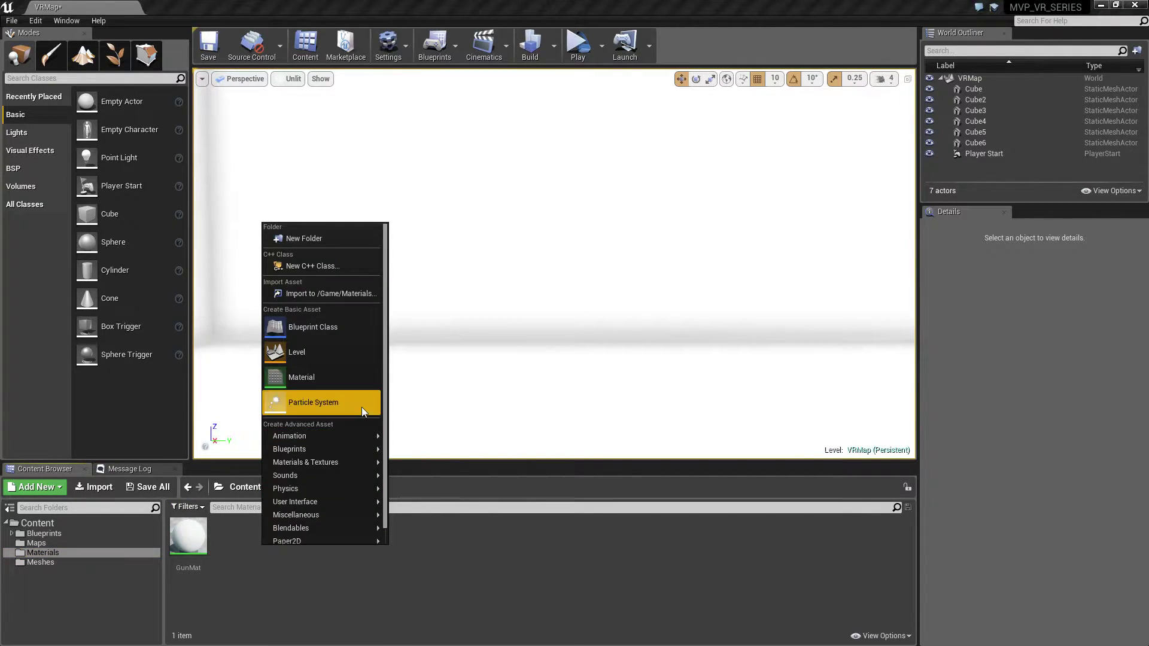
left_click(336, 327)
left_click(693, 393)
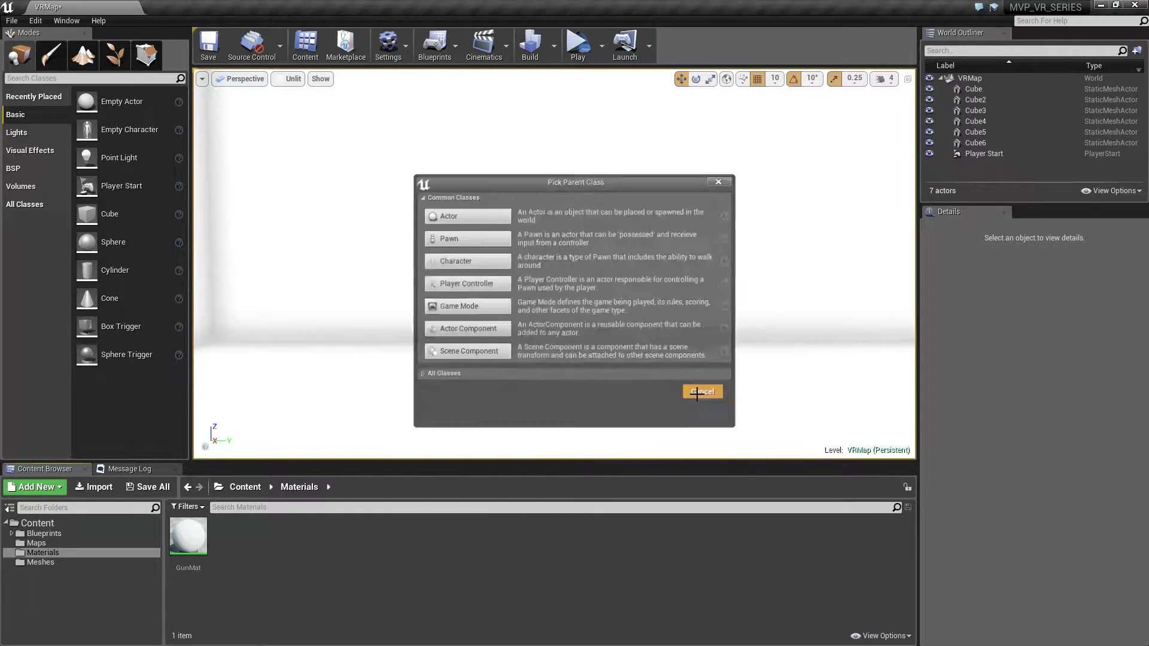
Create a material named FloorMat in the Materials folder and open it for editing
right_click(277, 560)
left_click(332, 438)
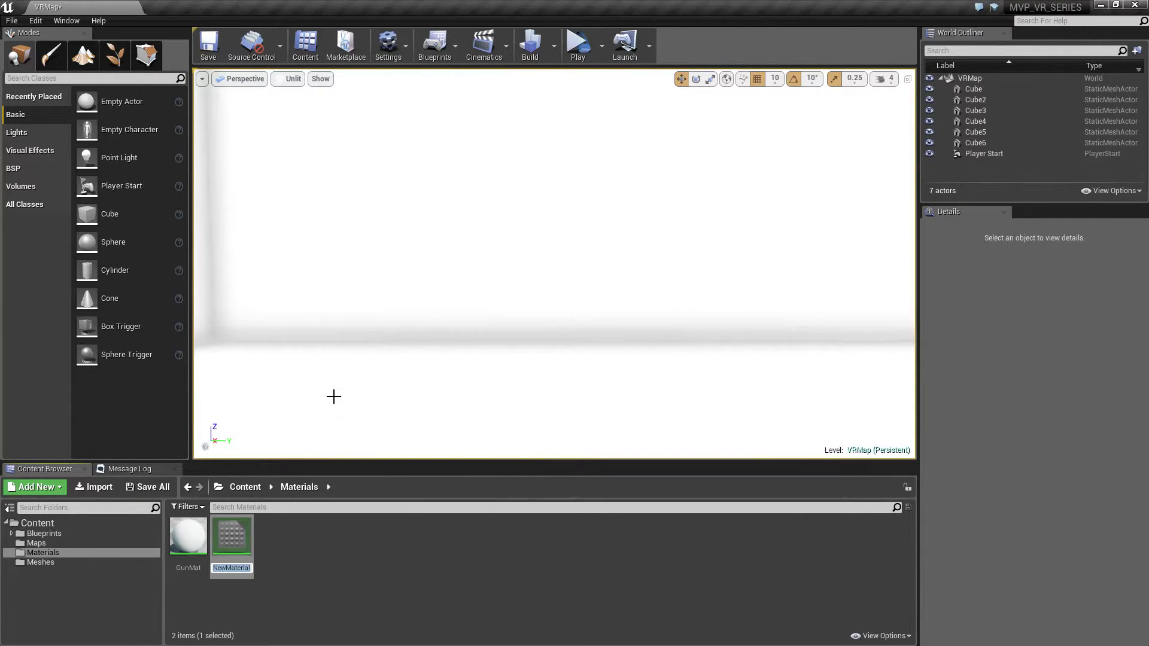
key("BackSpace")
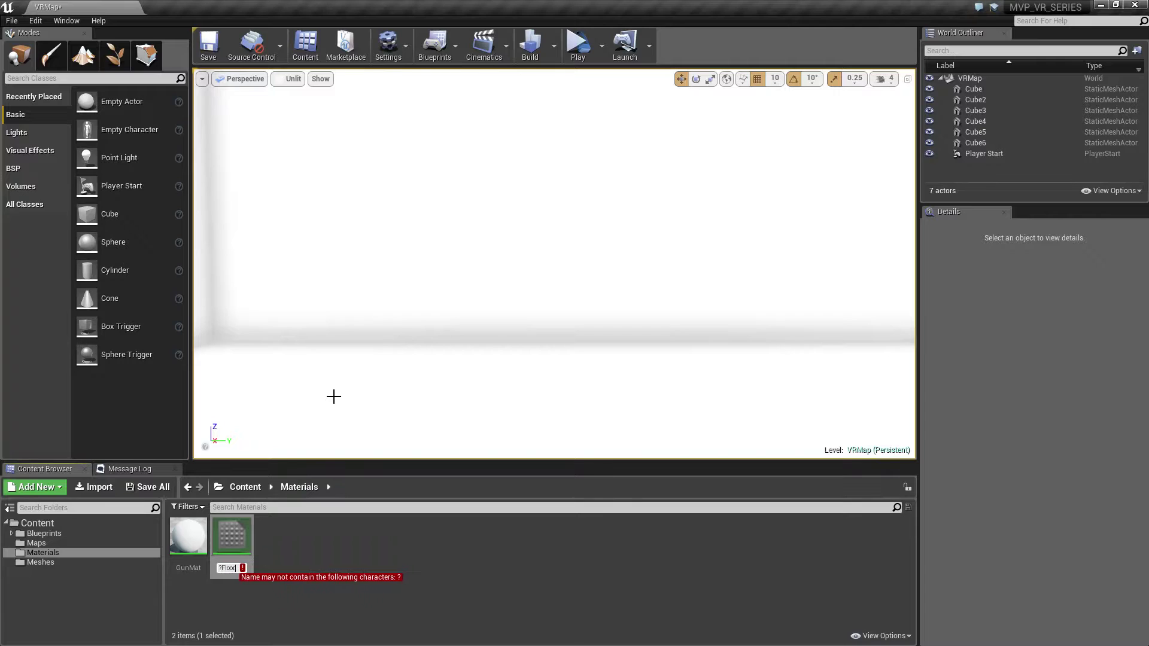
type("FloorMat")
key("Return")
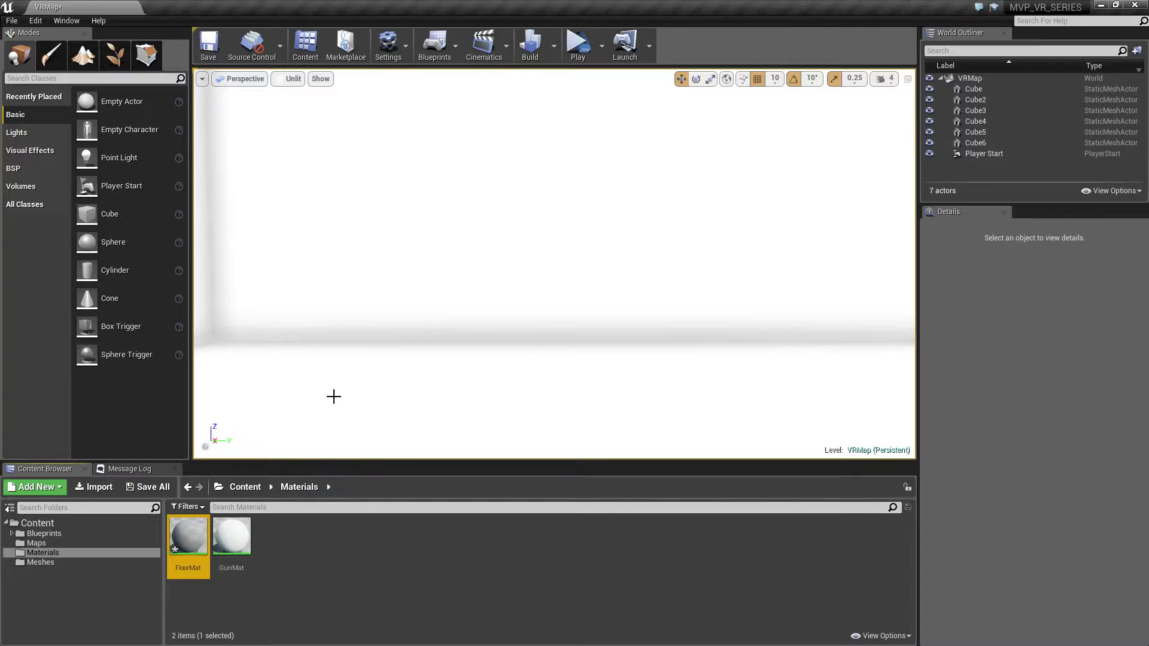
double_click(188, 534)
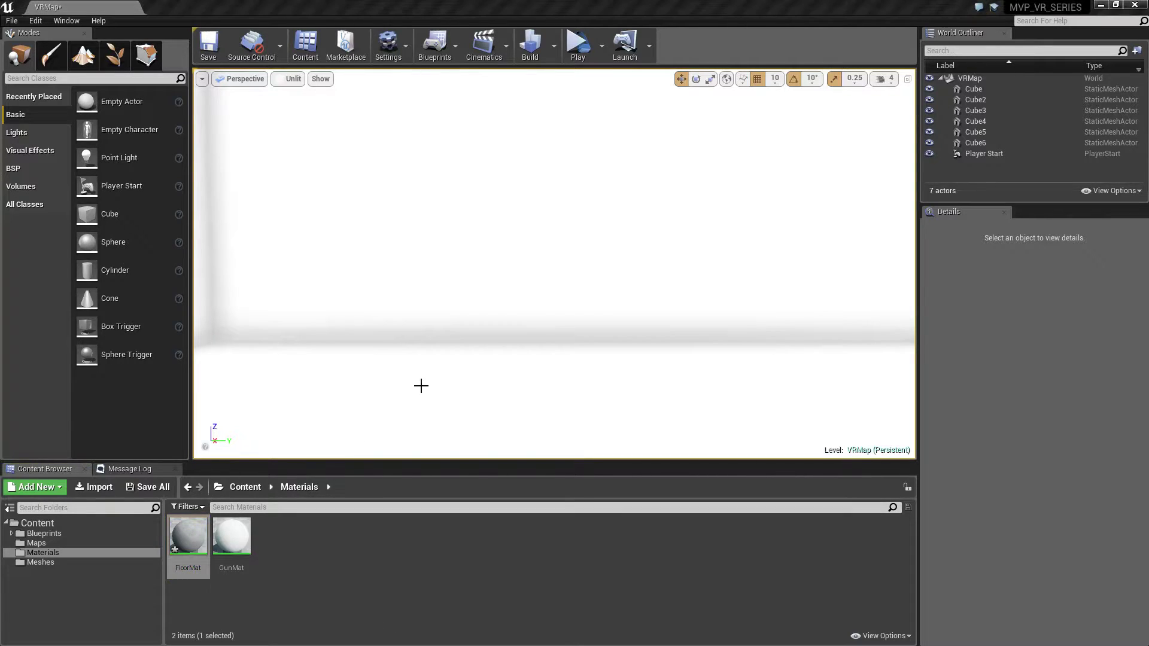
key("Return")
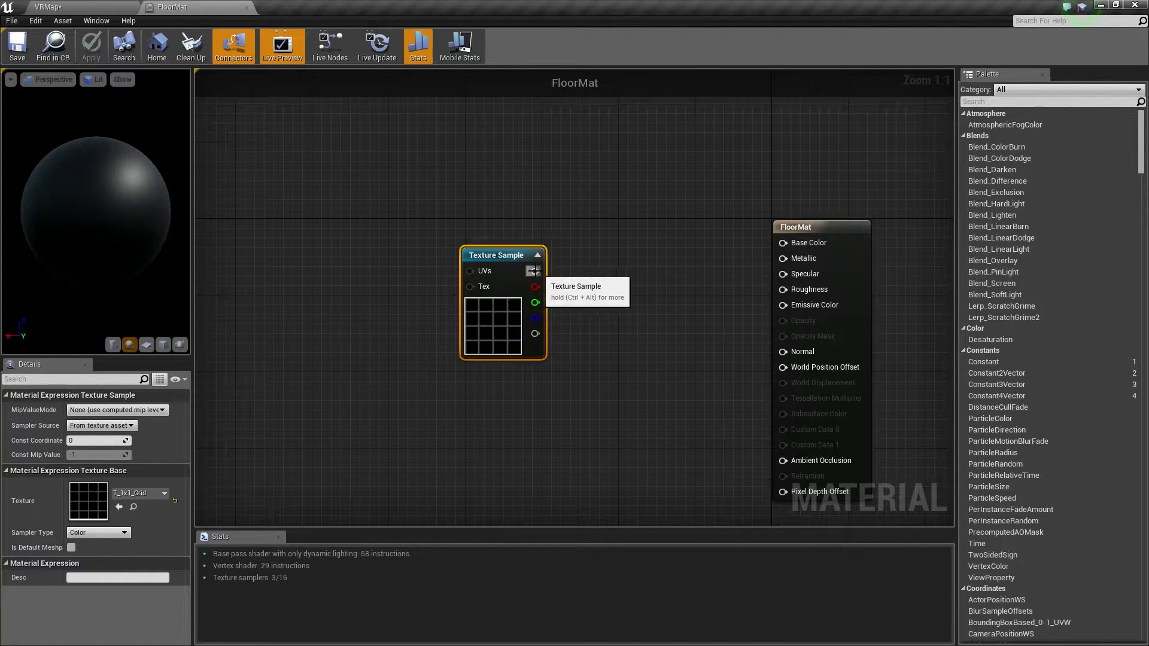
Connect the T_1x1_Grid texture sample's color output to the Emissive Color input of FloorMat
left_click_drag(536, 275, 782, 305)
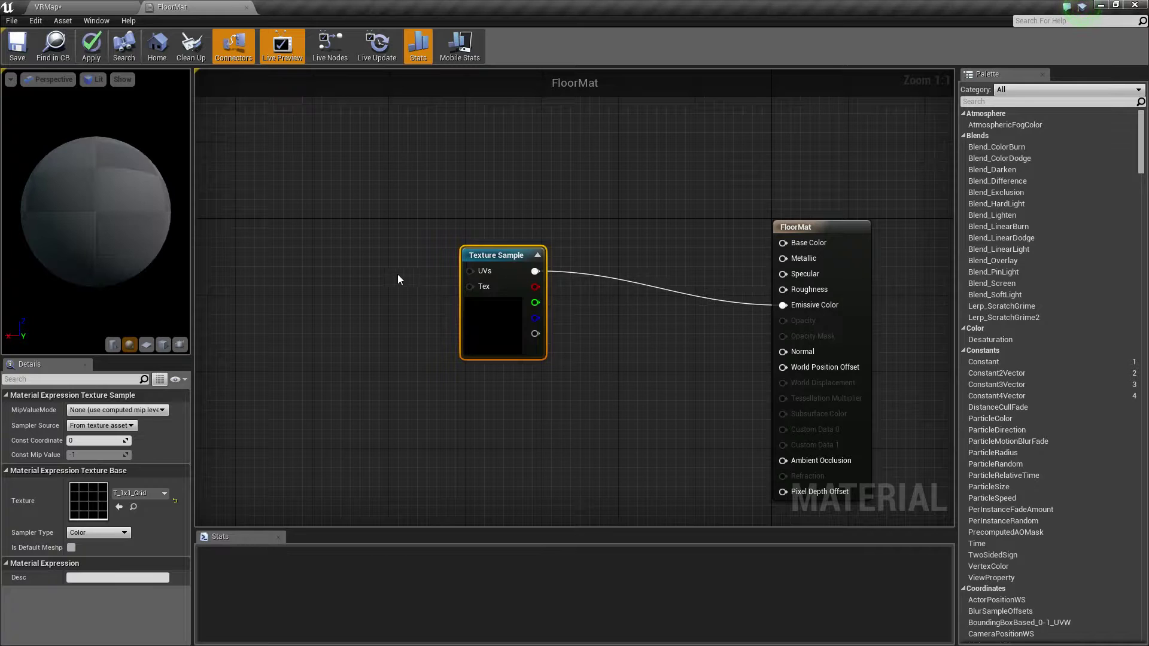
right_click_drag(396, 274, 612, 292)
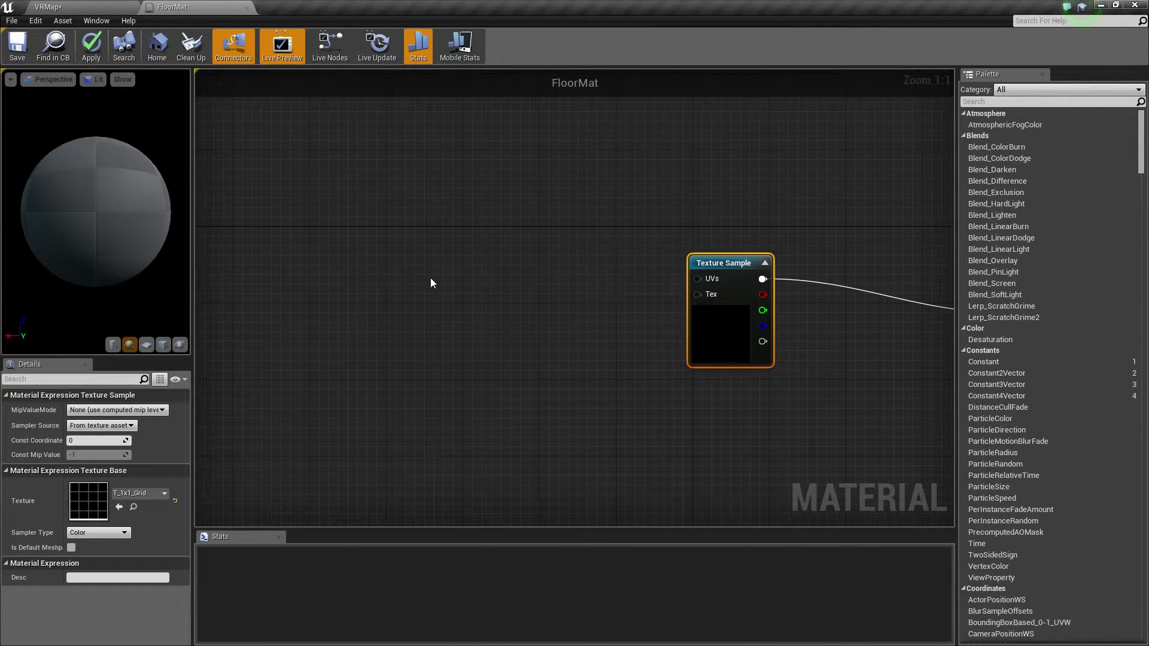
right_click_drag(427, 278, 509, 290)
right_click(325, 231)
left_click(387, 167)
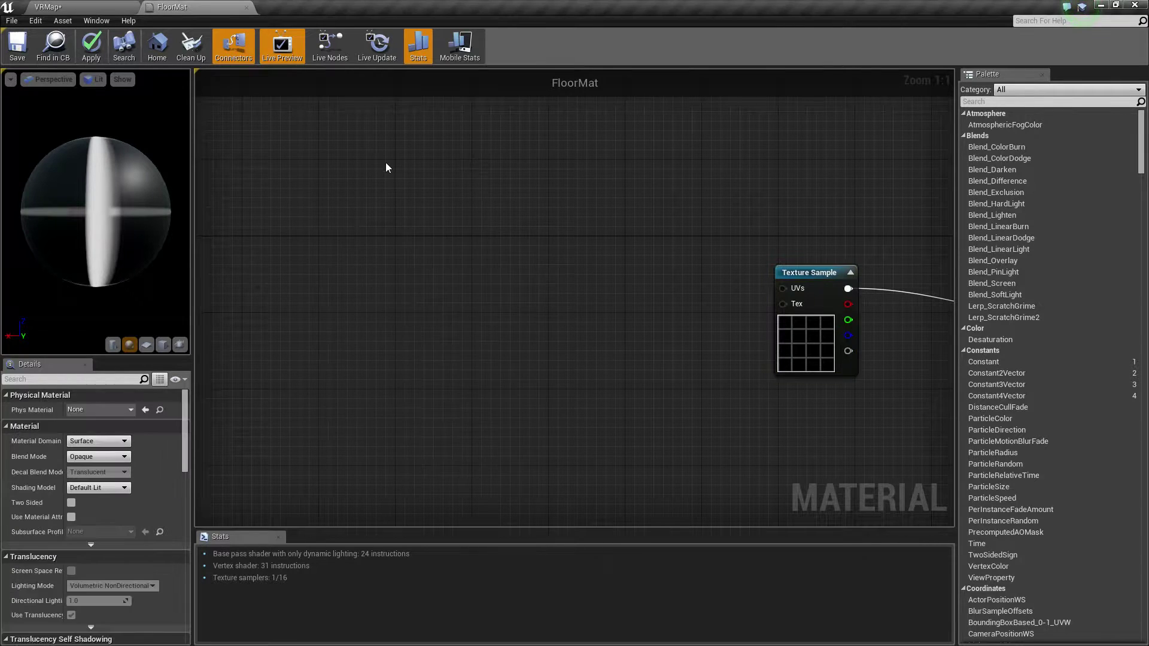
Return to the VRMap level and assign the FloorMat material to the floor and walls of the room
left_click(90, 7)
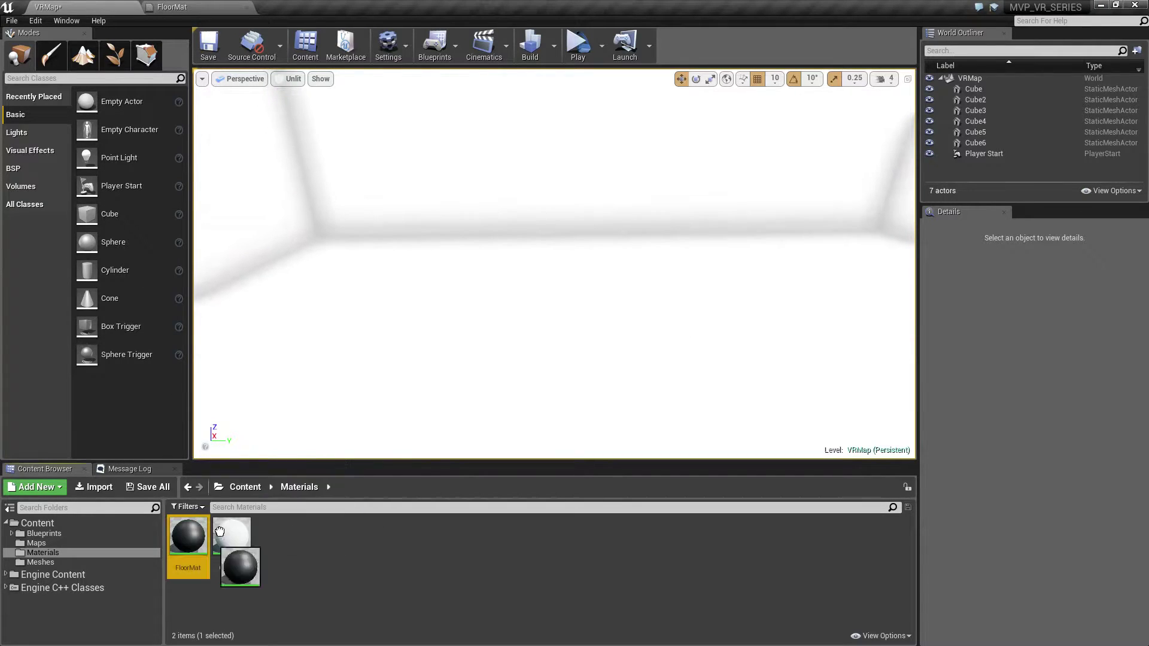
left_click_drag(188, 535, 543, 317)
mouse_move(558, 315)
right_mouse_down()
mouse_move(622, 333)
mouse_move(562, 251)
mouse_move(546, 302)
right_mouse_up()
left_click_drag(187, 535, 227, 209)
right_click_drag(423, 305, 538, 299)
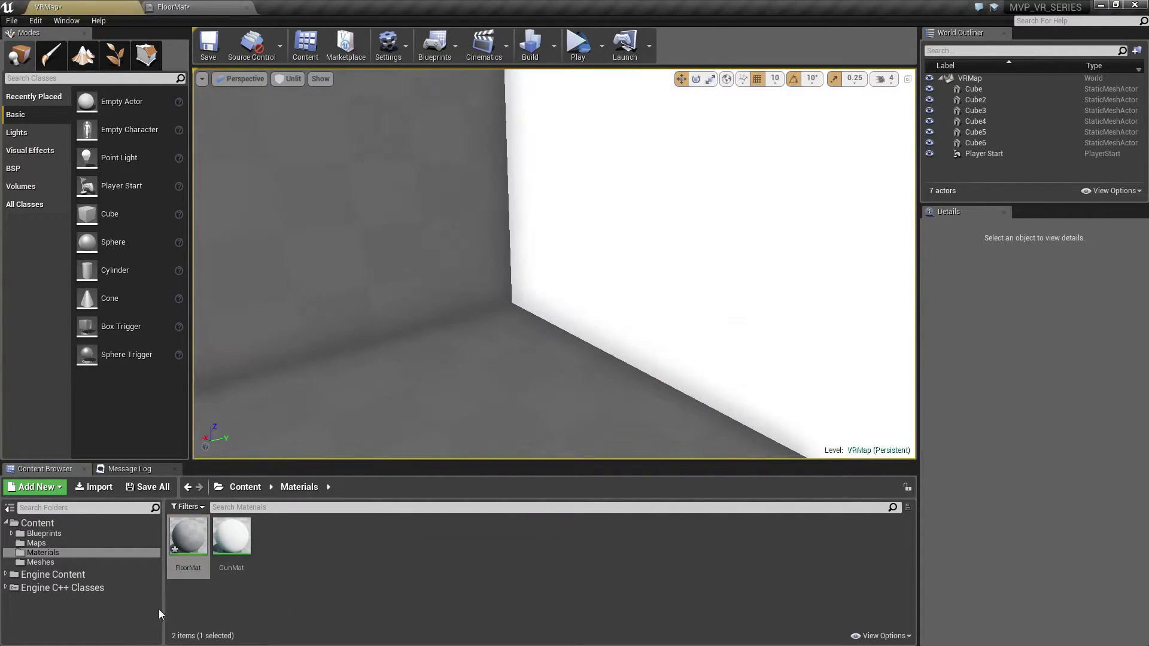
left_click_drag(187, 536, 700, 264)
Save the level, apply and save the FloorMat changes, and check the grid on the room's surfaces
left_click(208, 45)
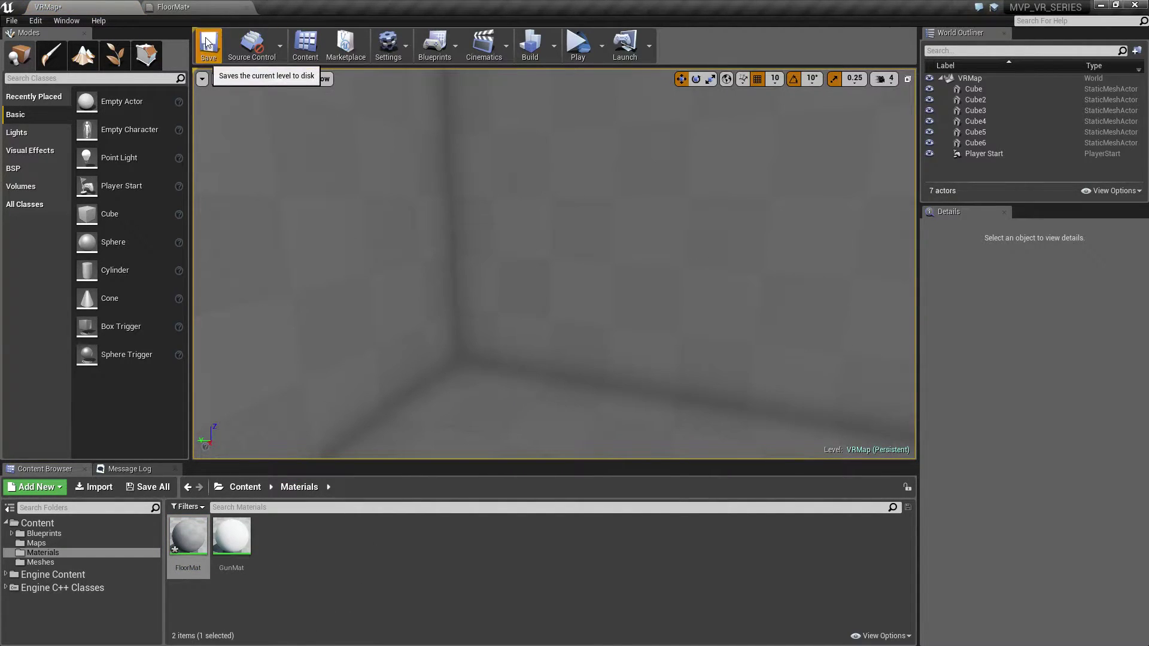
left_click(190, 7)
left_click(98, 41)
left_click(16, 44)
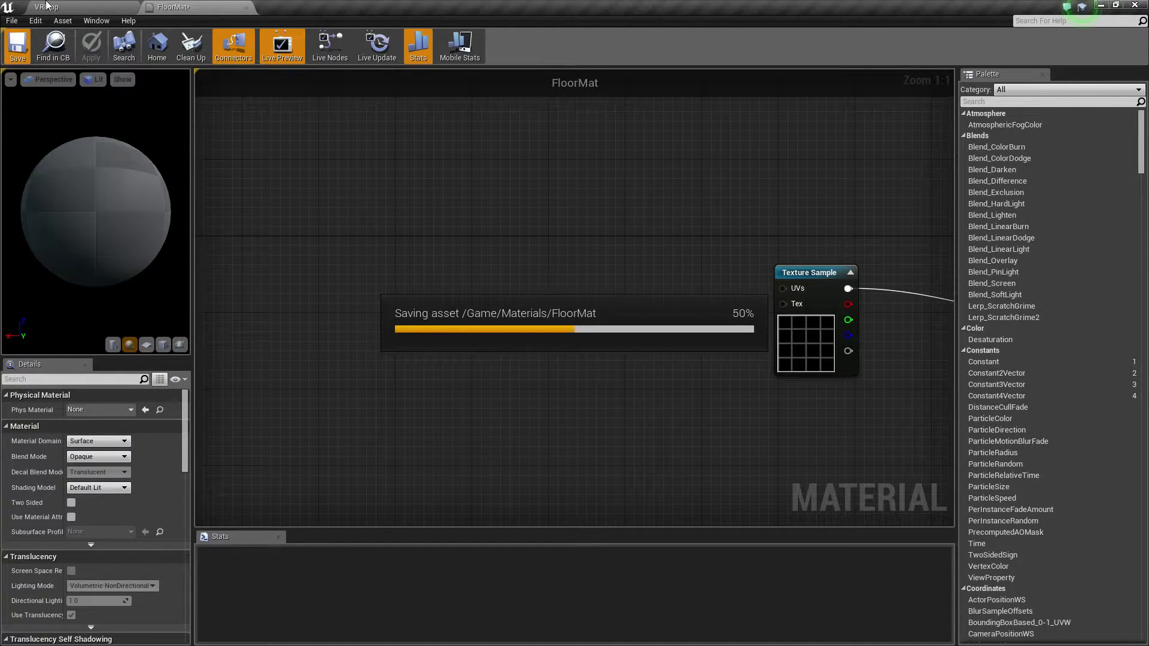
left_click(47, 6)
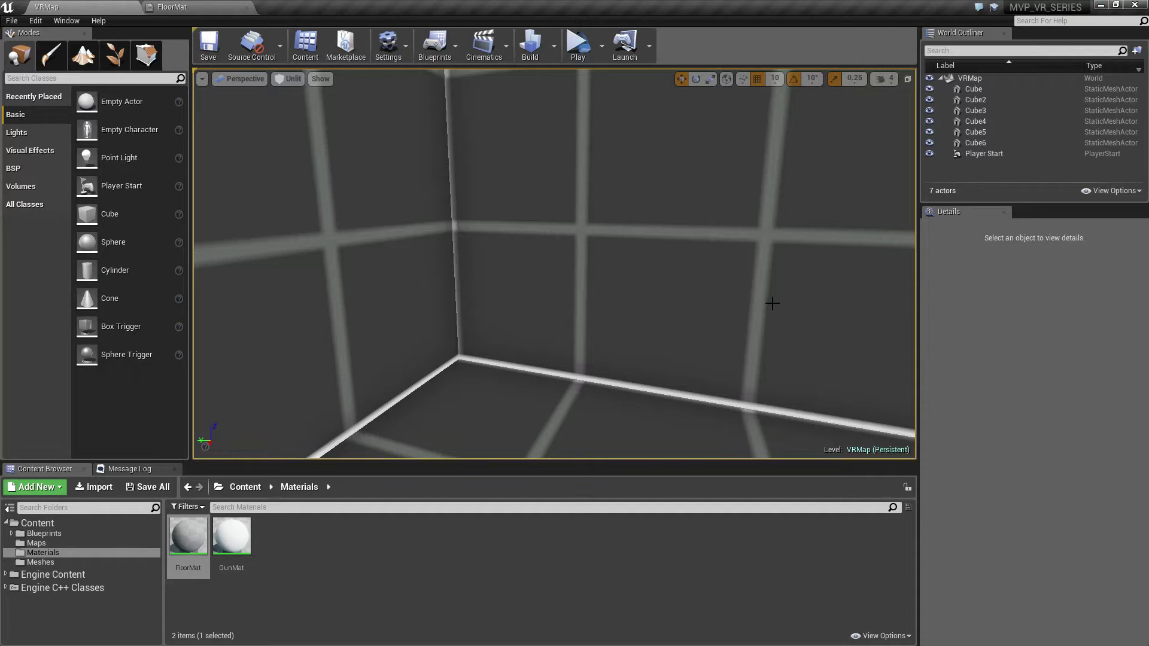
right_click_drag(569, 343, 778, 341)
right_click_drag(514, 344, 475, 319)
Add a WorldPosition node to the FloorMat graph
left_click(227, 5)
right_click(460, 342)
right_click(438, 305)
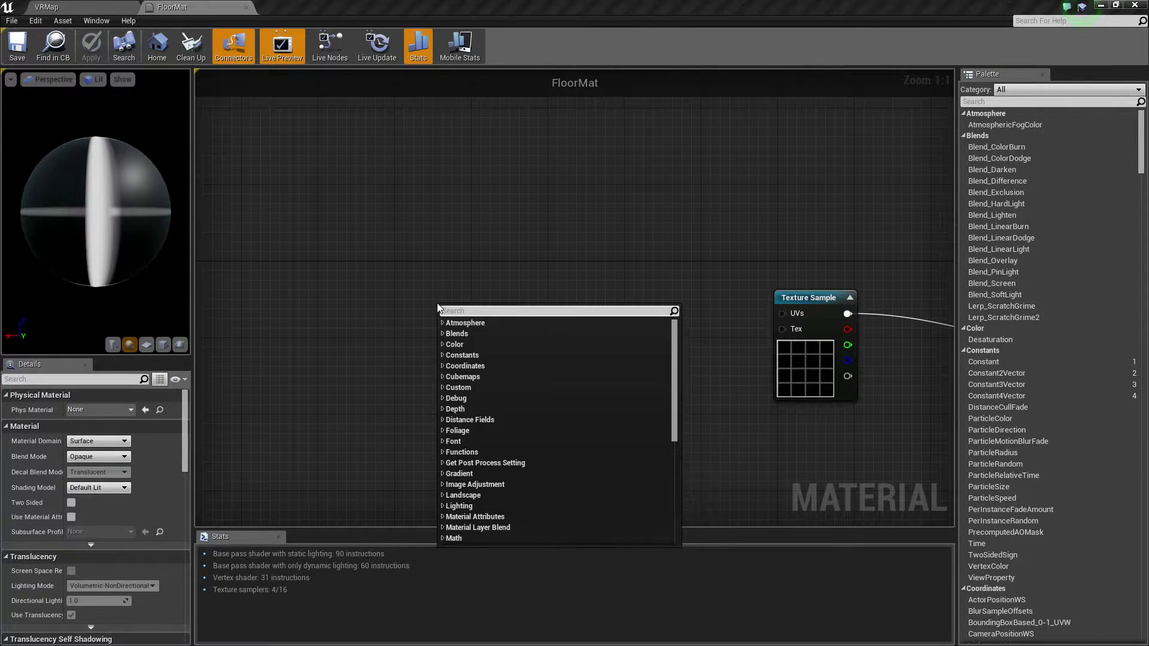
right_click(451, 288)
right_click_drag(397, 308, 410, 326)
right_click(411, 326)
type("world")
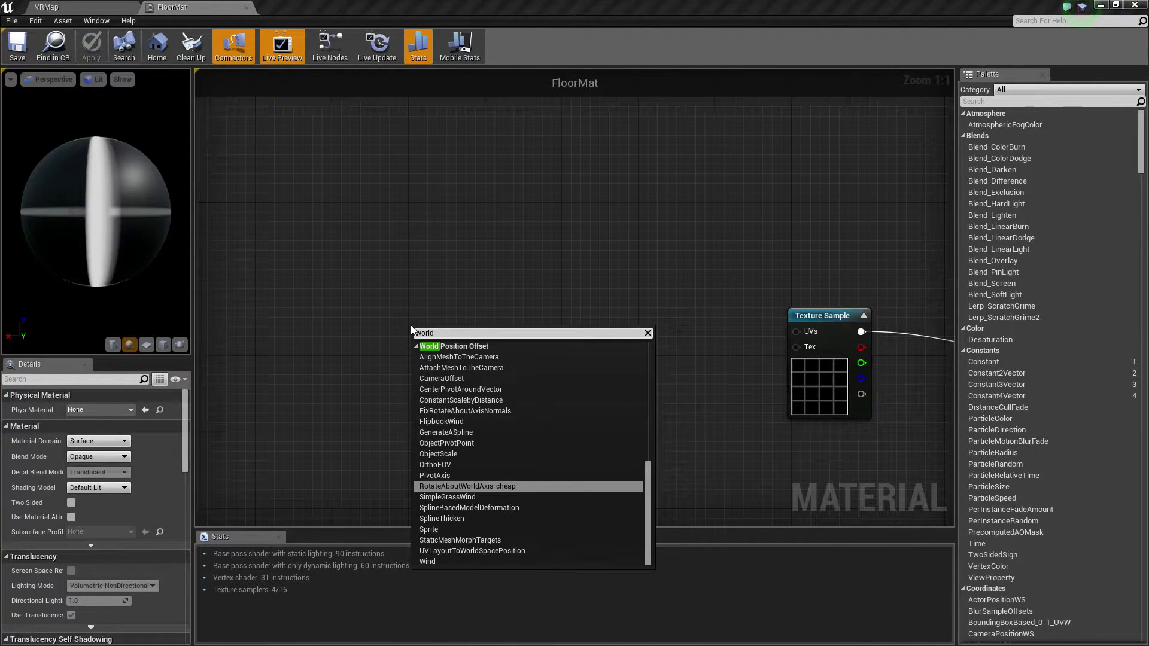
type(" postion")
key("BackSpace")
key("BackSpace")
key("BackSpace")
key("BackSpace")
type("ition")
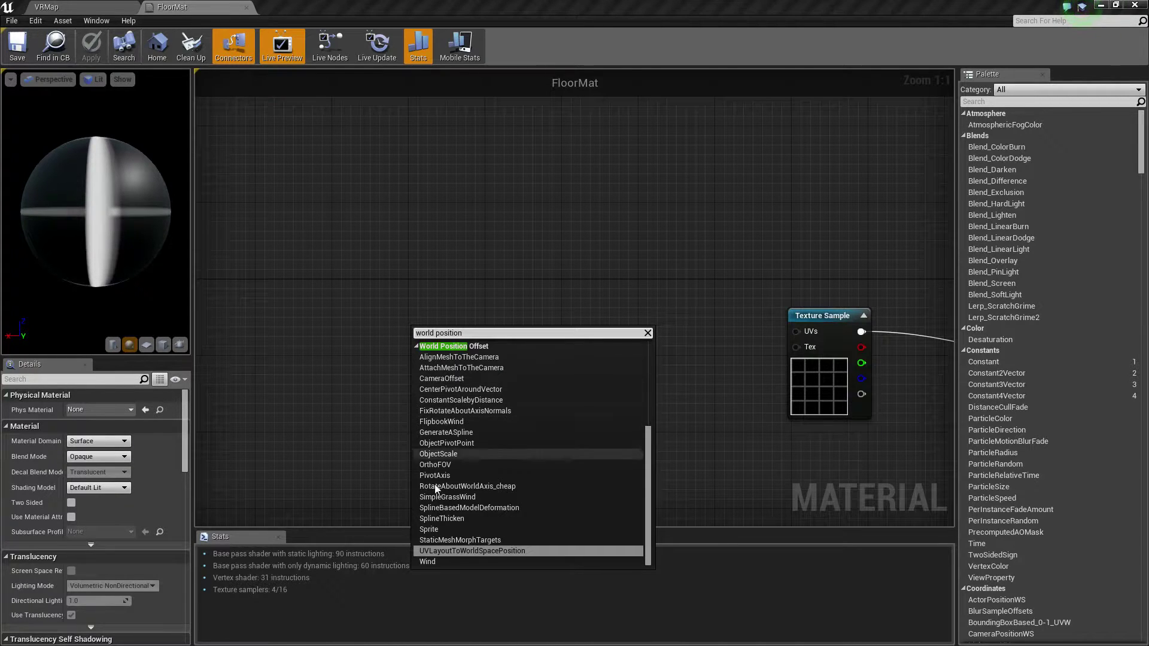
scroll(461, 472, "up", 3)
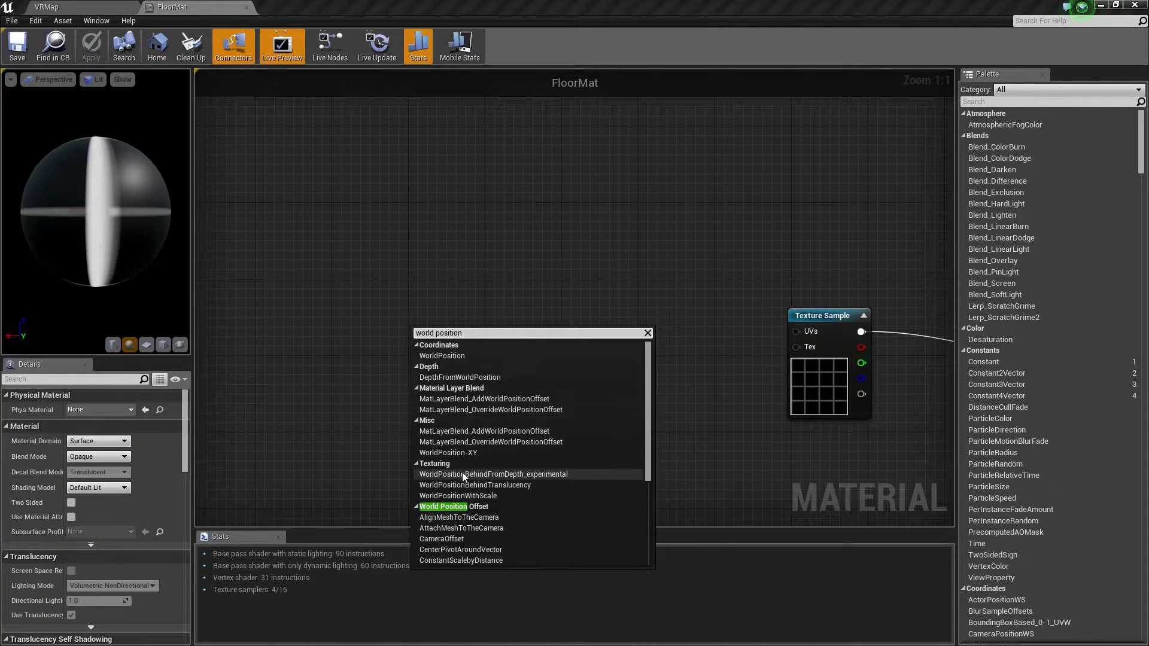
left_click(443, 356)
Keep the world position node's shader offsets including material offsets and move the node farther from the texture sample
left_click(115, 410)
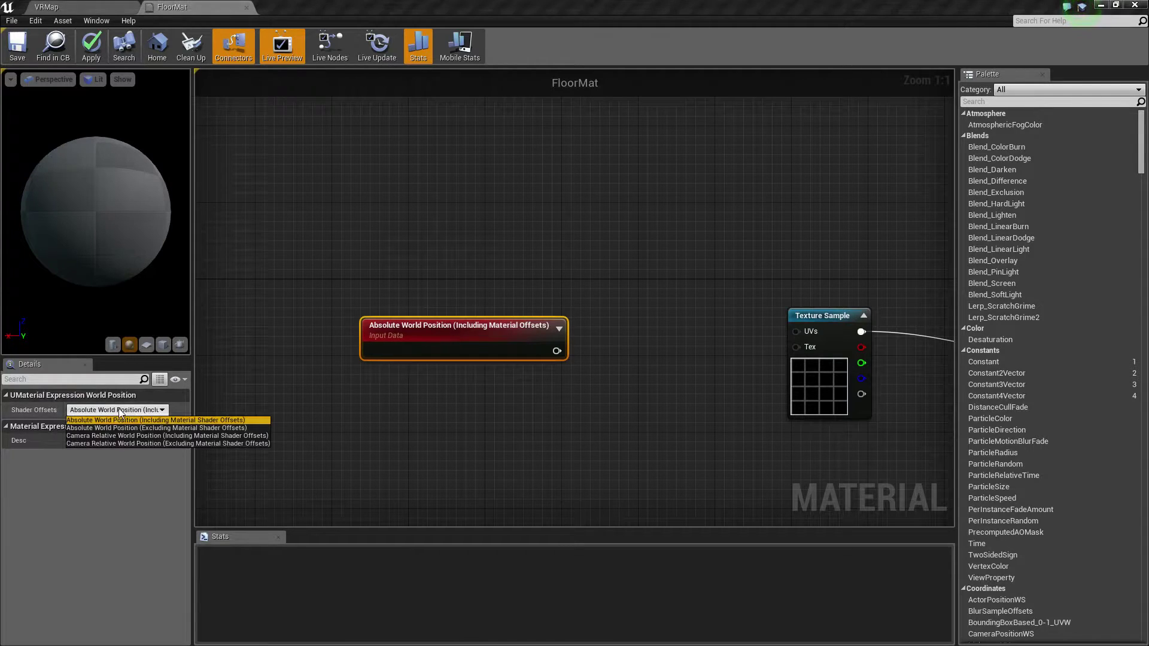
left_click(109, 411)
left_click_drag(460, 333, 375, 323)
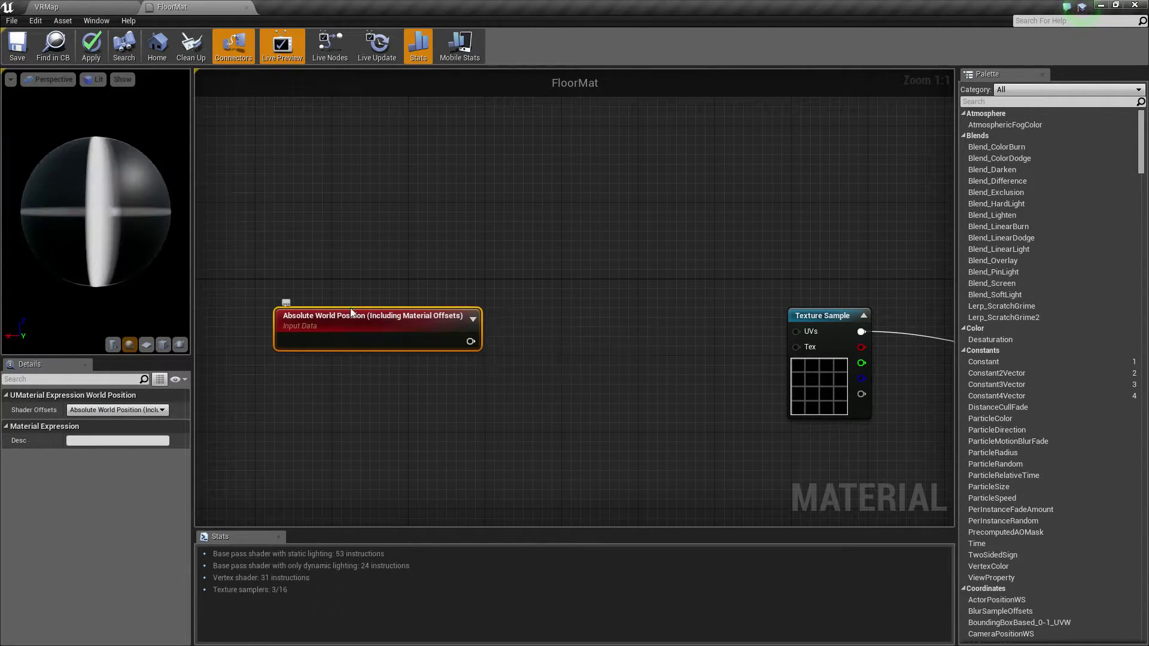
right_click_drag(387, 397, 398, 433)
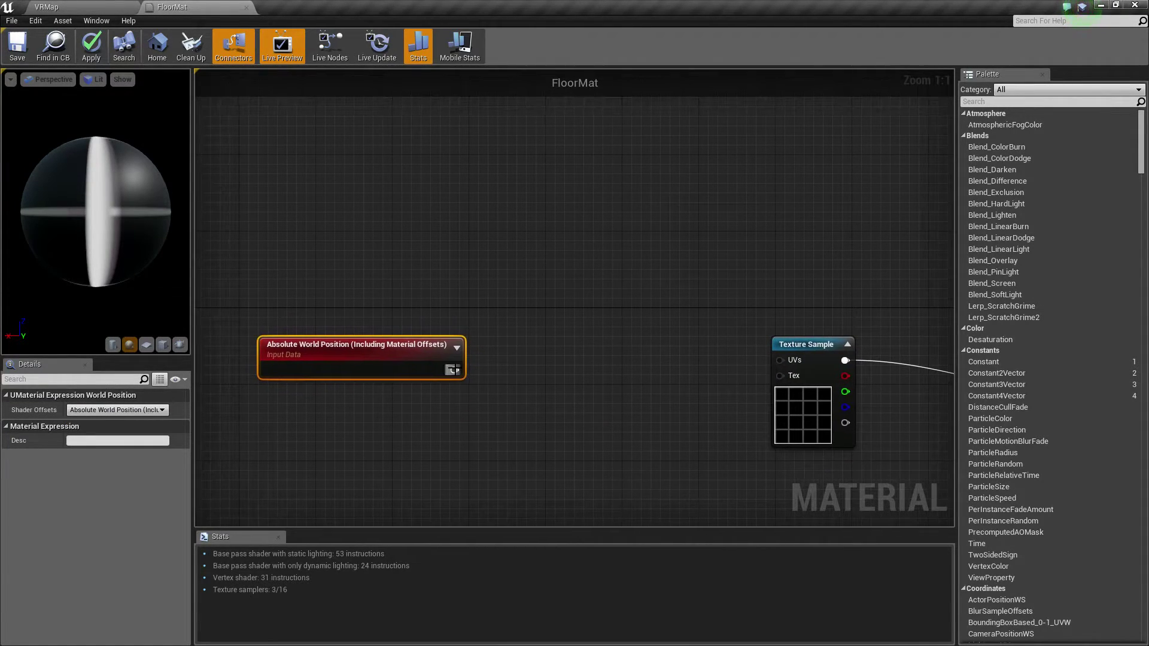
Add a ComponentMask for R and G to the world position output and shift both nodes away from the texture sample
left_click_drag(453, 369, 528, 351)
type("mask")
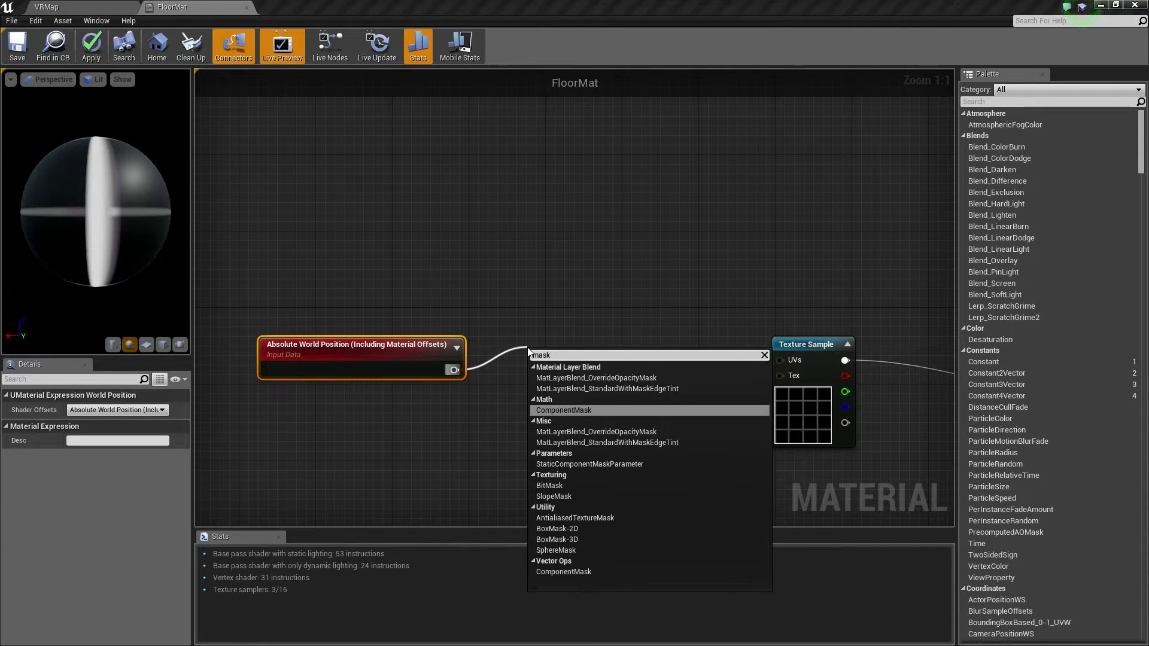
key("Return")
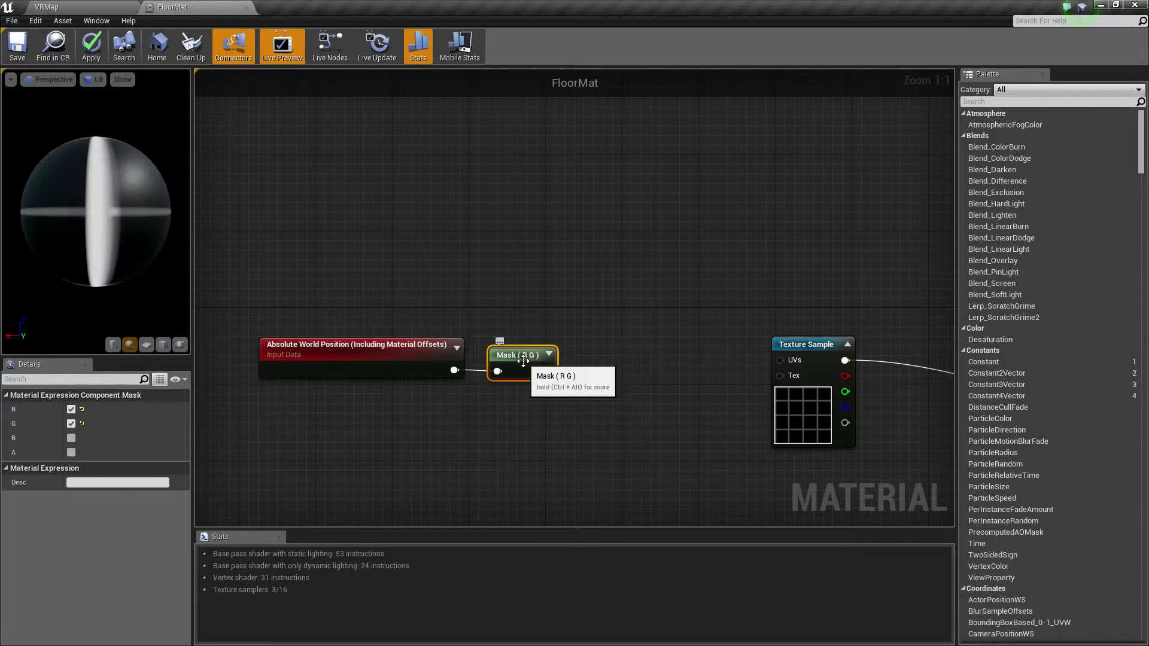
left_click_drag(500, 443, 293, 321)
right_click_drag(415, 436, 504, 413)
left_click_drag(468, 386, 401, 347)
Add a Divide node after the mask with Const B set to 200, and connect its output to the texture sample's UVs
left_click_drag(562, 345, 620, 368)
type("div")
left_click(637, 400)
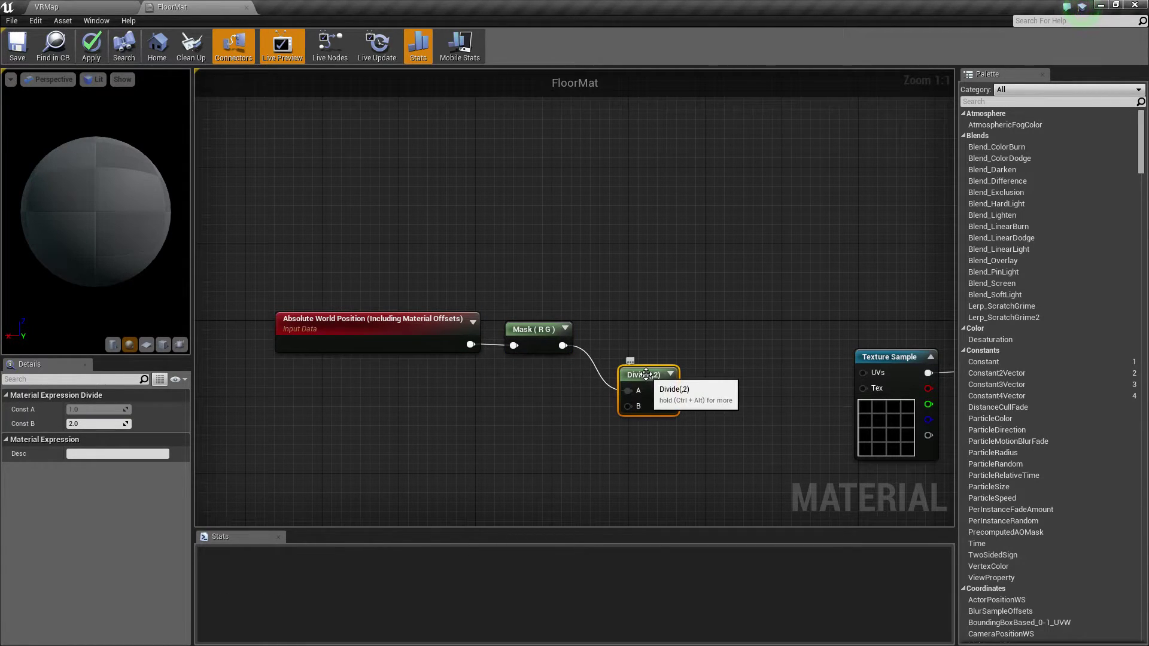
left_click(108, 425)
type("200")
key("Return")
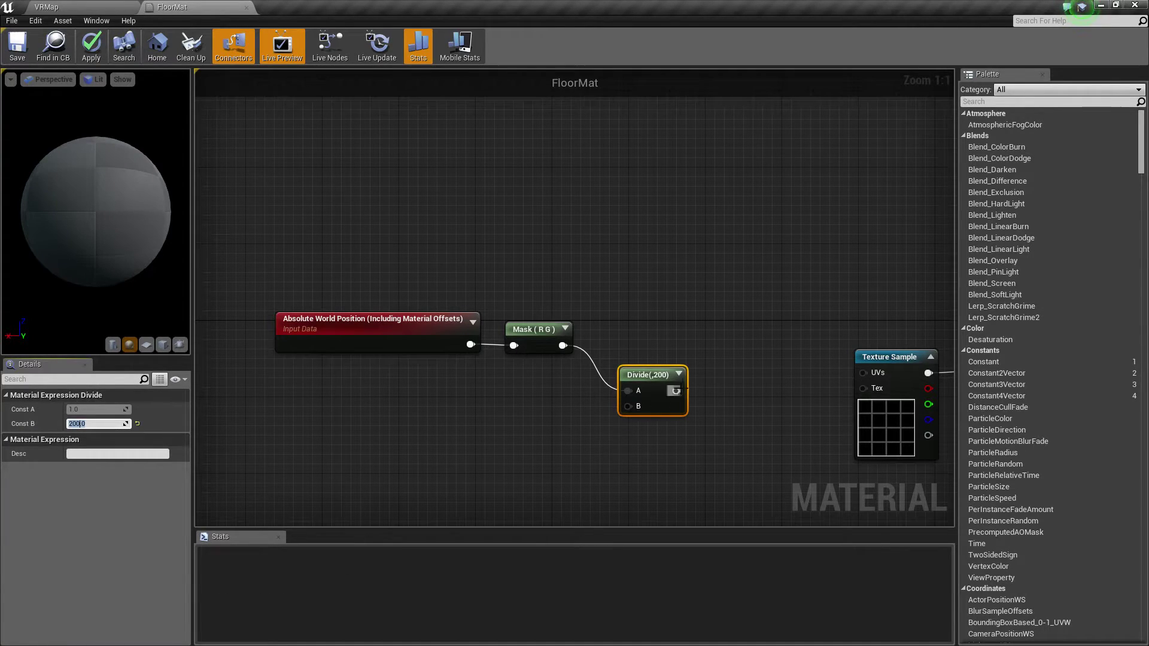
left_click_drag(676, 391, 867, 374)
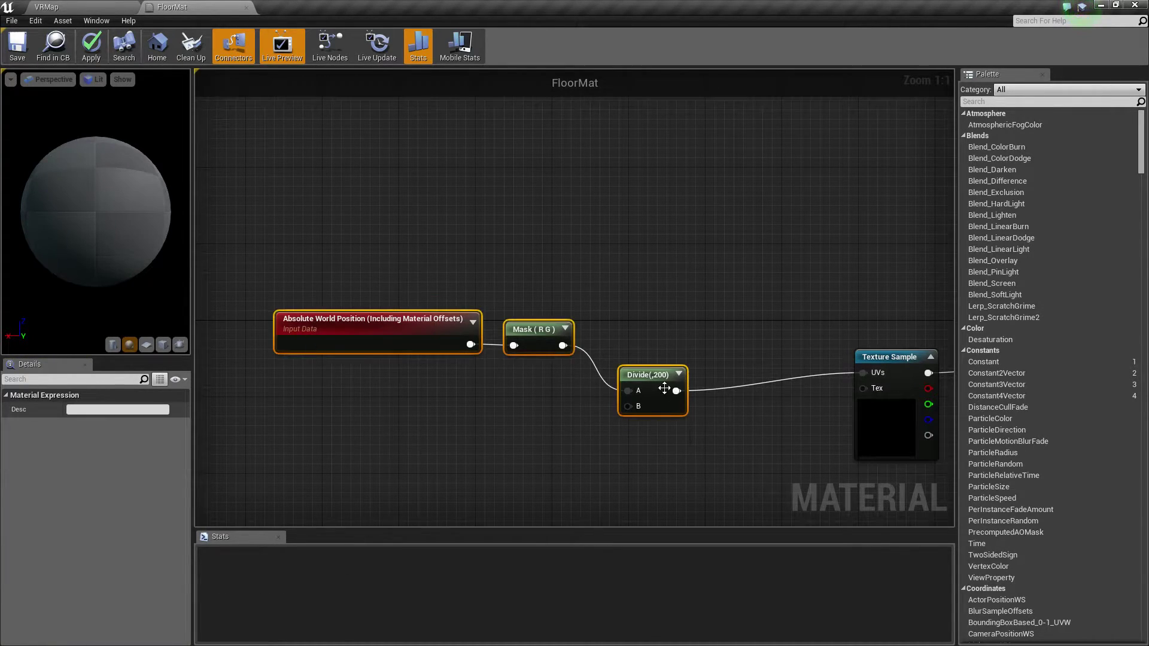
Move the world position, mask and divide nodes closer to the texture sample, and apply and save FloorMat
left_click_drag(643, 380, 615, 354)
left_click_drag(639, 418, 436, 341)
left_click_drag(610, 353, 777, 359)
right_click_drag(786, 426, 413, 360)
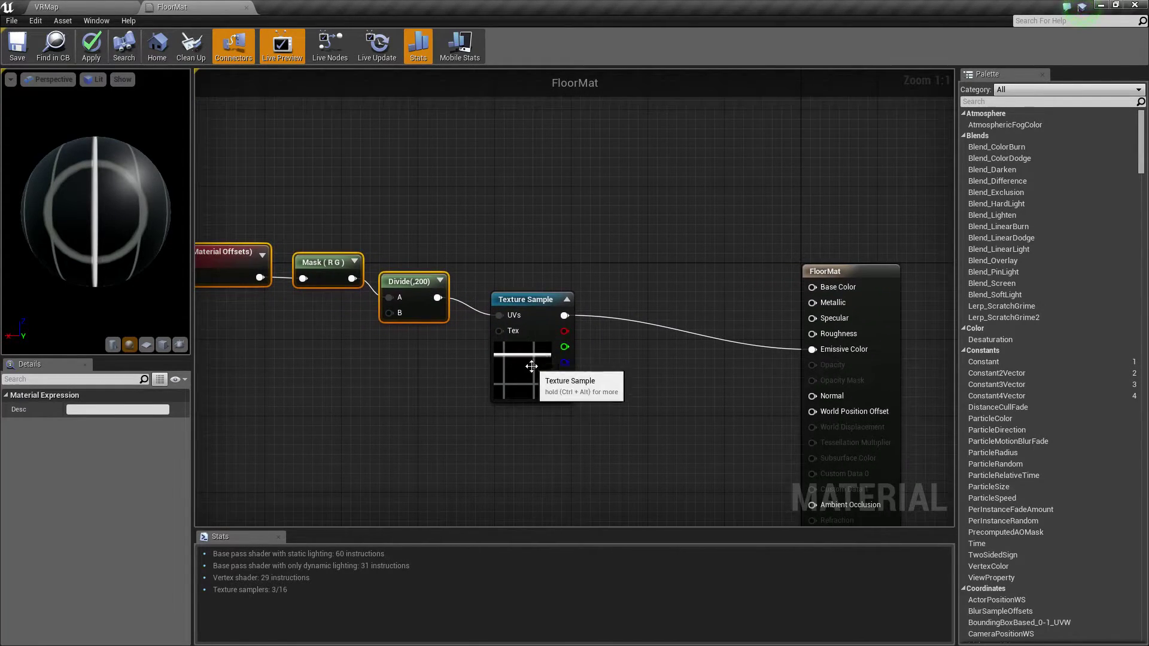
right_click_drag(389, 405, 461, 403)
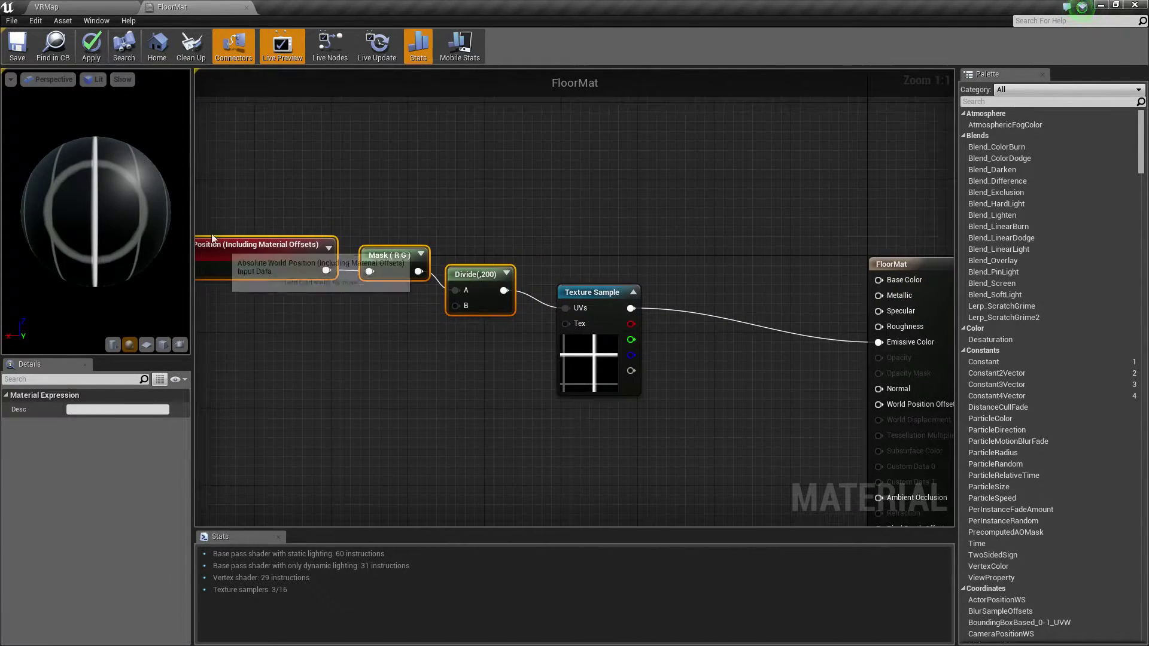
left_click(91, 46)
left_click(17, 46)
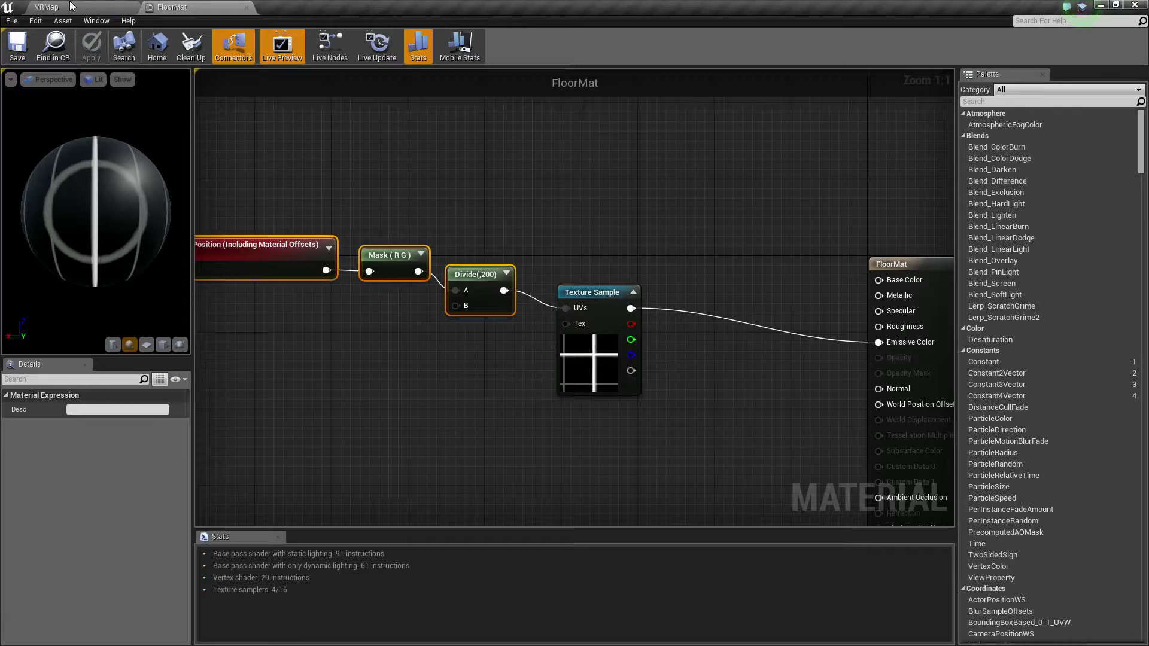
Try moving the floor cube in the VRMap level to test the world-aligned grid, and undo the move
left_click(67, 7)
right_click_drag(502, 183, 639, 376)
left_click(640, 377)
left_click_drag(542, 436, 90, 399)
left_click_drag(422, 402, 664, 416)
key("ctrl+z")
right_click_drag(678, 397, 718, 389)
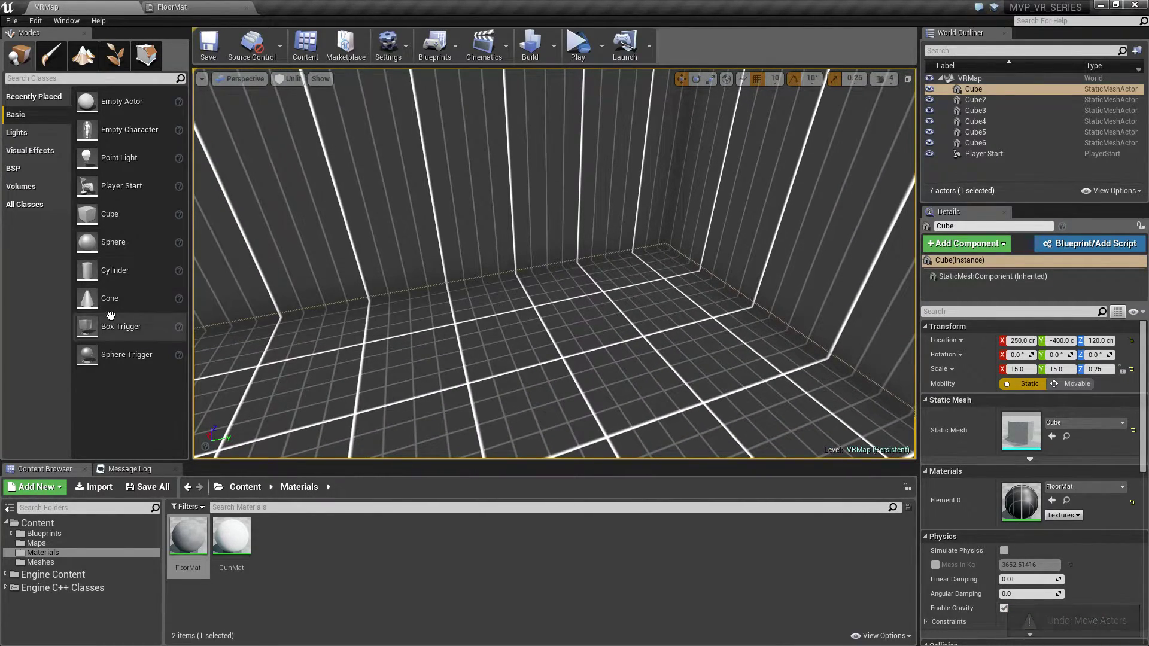
Place a test cube on the room's floor and assign FloorMat to it
left_click_drag(94, 220, 598, 330)
left_click_drag(182, 547, 611, 330)
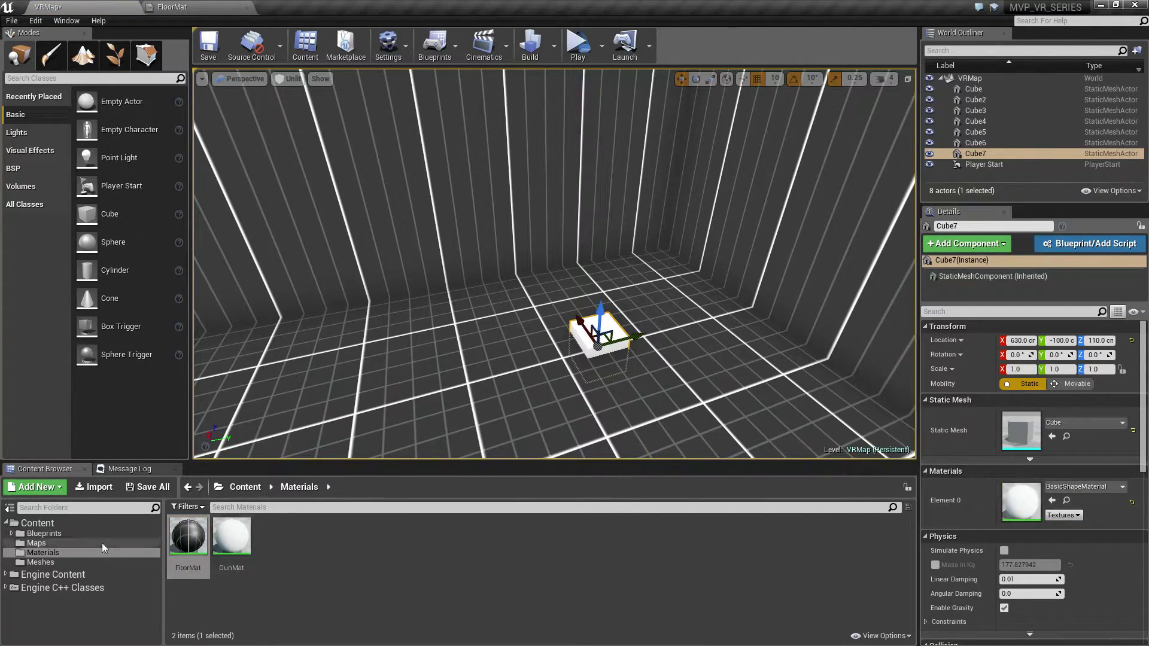
left_click_drag(189, 542, 1017, 488)
left_click(635, 353)
key("Escape")
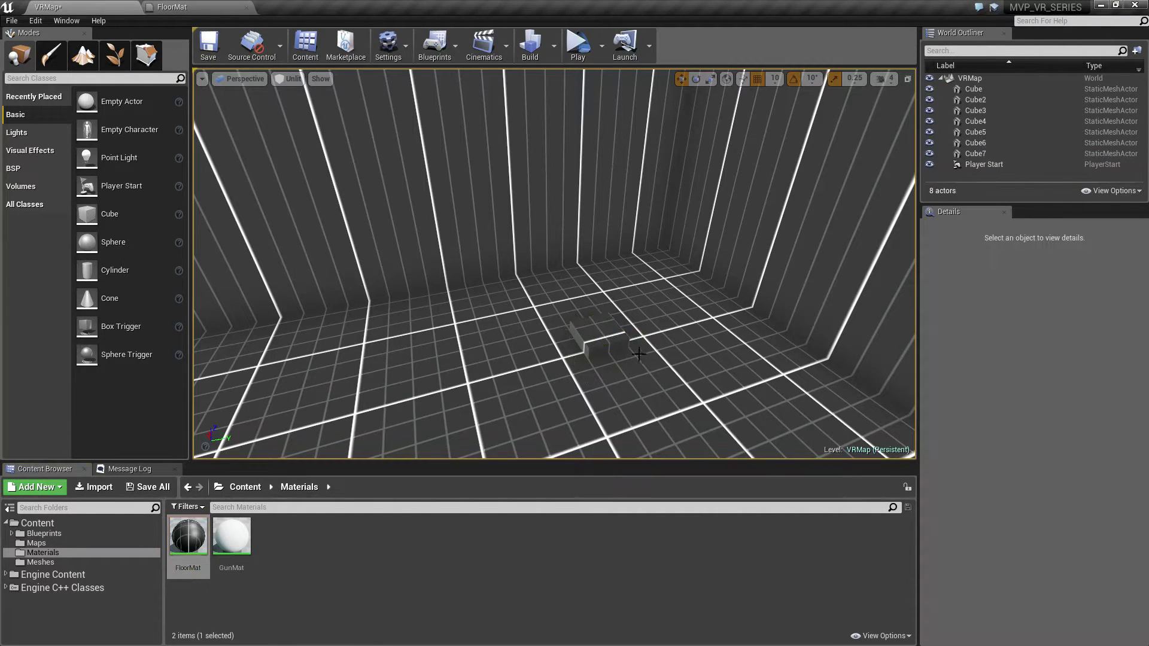
Move the test cube across the floor while checking how its faces match the grid, and delete it
left_click(603, 354)
key("Escape")
right_click_drag(648, 328, 796, 329)
key("a")
right_click_drag(641, 372, 641, 372)
left_click(529, 338)
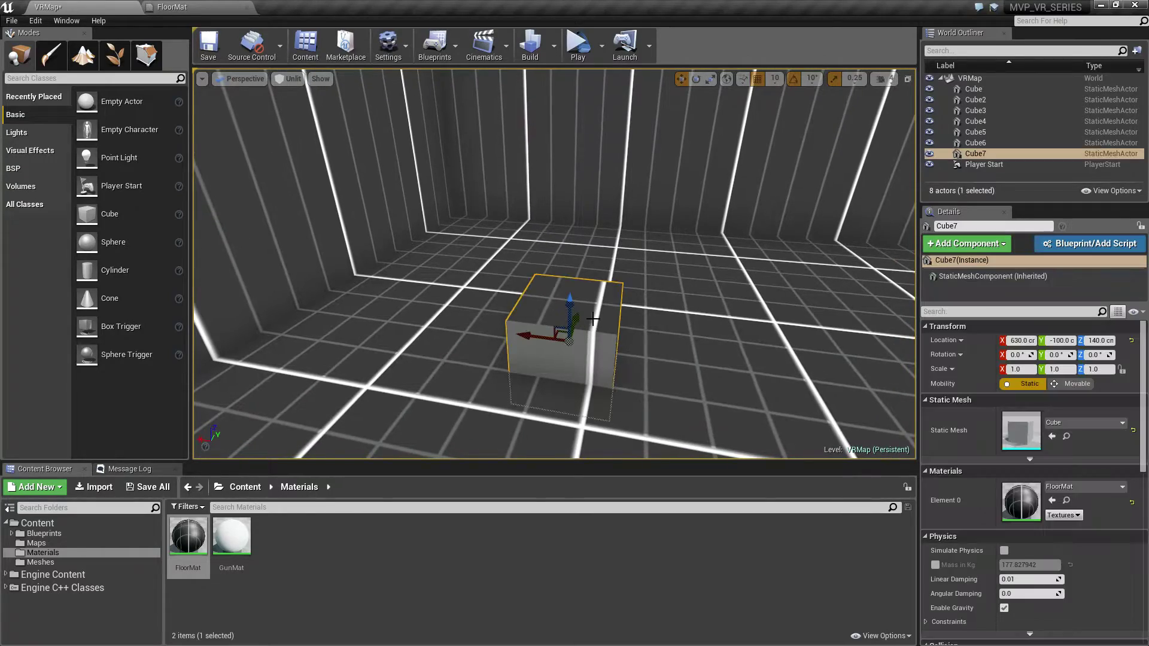
left_click_drag(529, 338, 564, 341)
key("Escape")
right_click_drag(564, 341, 407, 341)
key("d")
right_click_drag(556, 274, 556, 274)
left_click(557, 274)
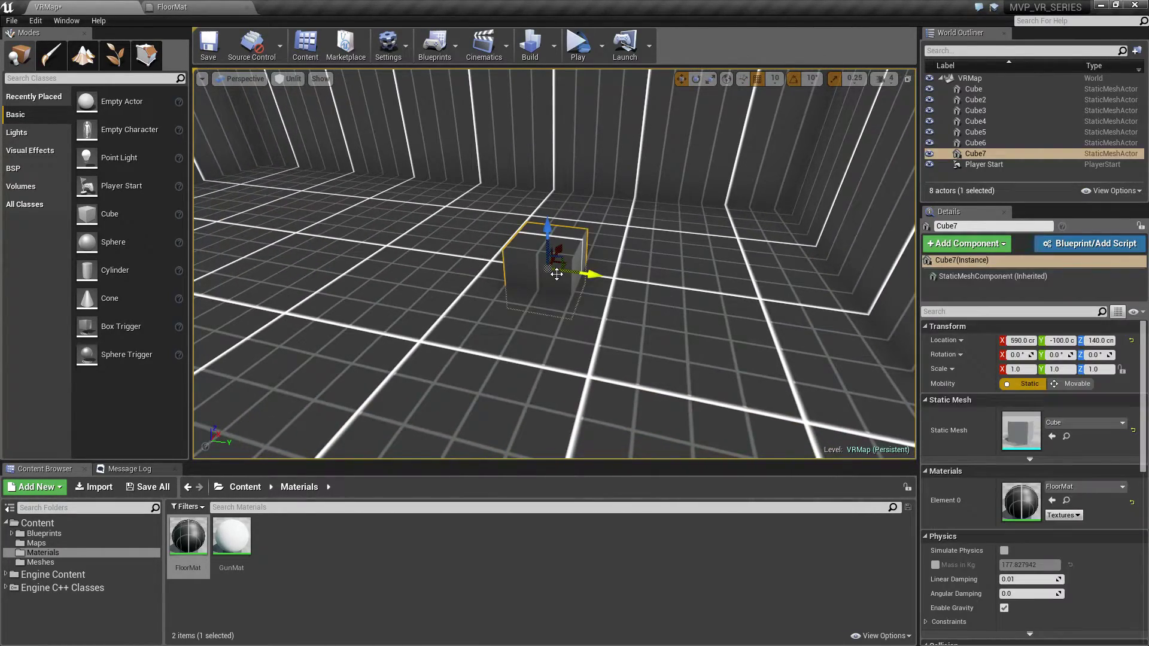
key("Delete")
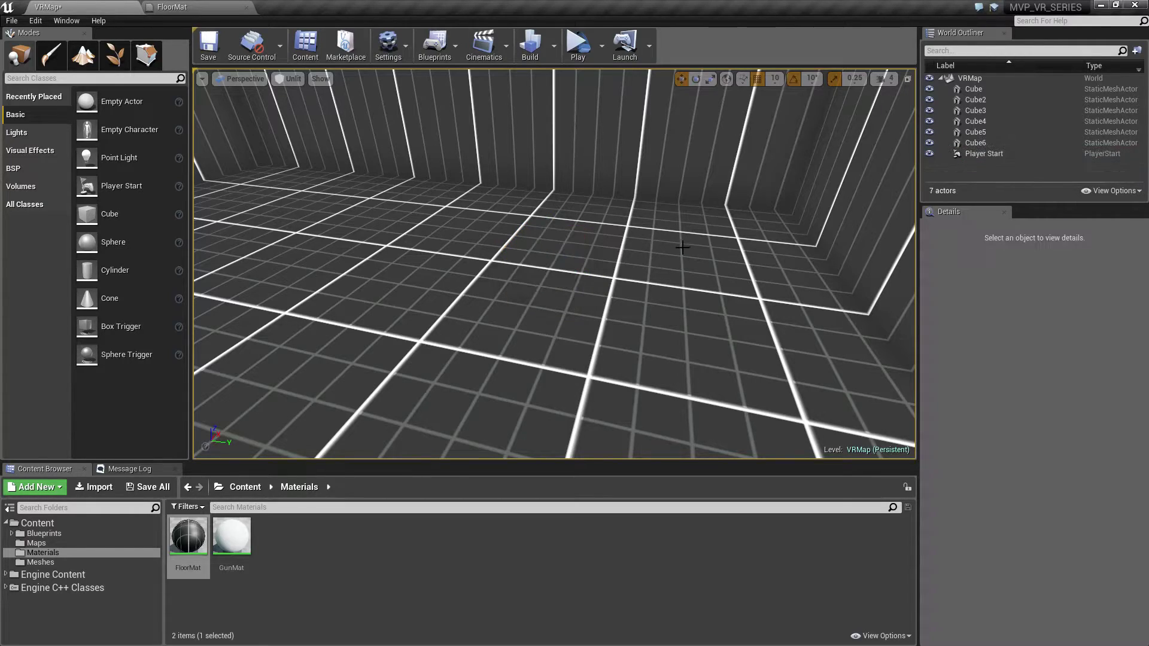
Look over the room's surfaces and apply FloorMat to the ceiling
right_click_drag(674, 358, 674, 358)
right_click_drag(663, 399, 663, 399)
right_click_drag(557, 288, 557, 288)
right_click_drag(712, 356, 711, 356)
right_click_drag(557, 380, 557, 380)
left_click_drag(188, 536, 520, 103)
right_click_drag(524, 145, 524, 145)
Review the component mask's channels in FloorMat and close the material, applying its changes
left_click(225, 7)
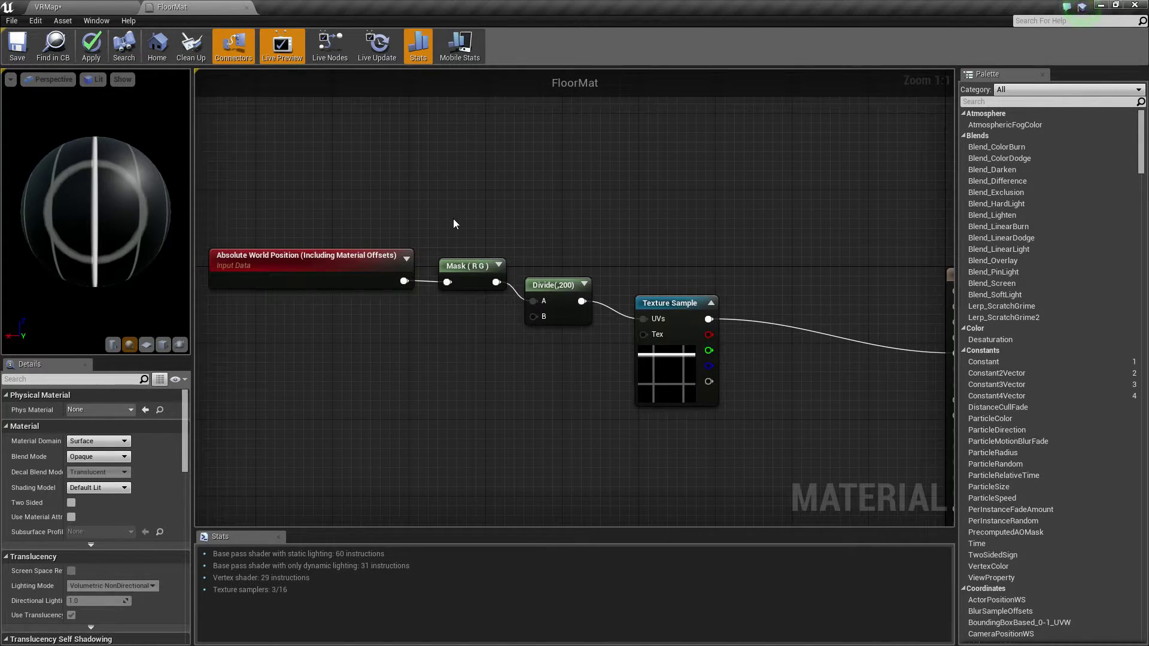
left_click(462, 266)
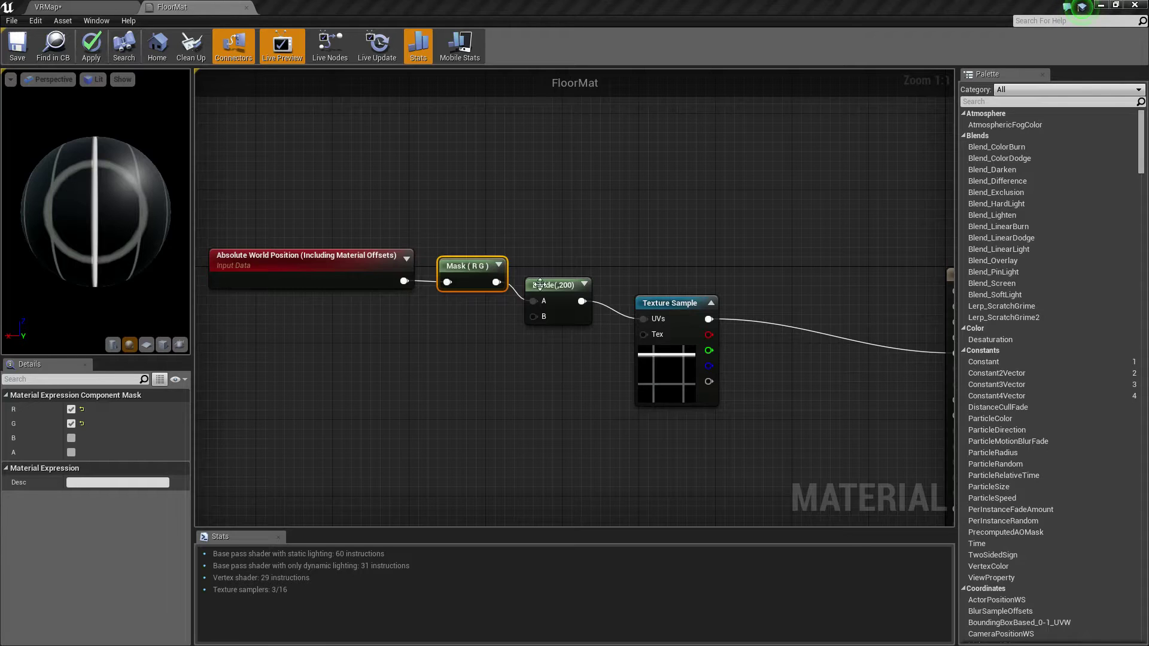
left_click(246, 7)
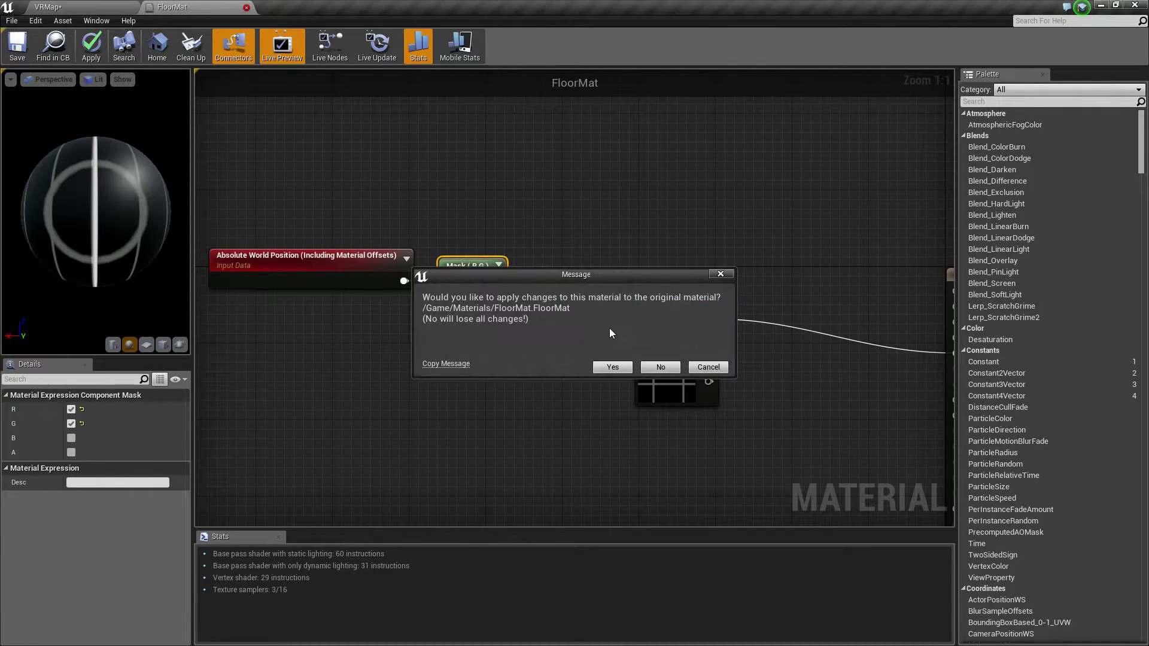
left_click(612, 369)
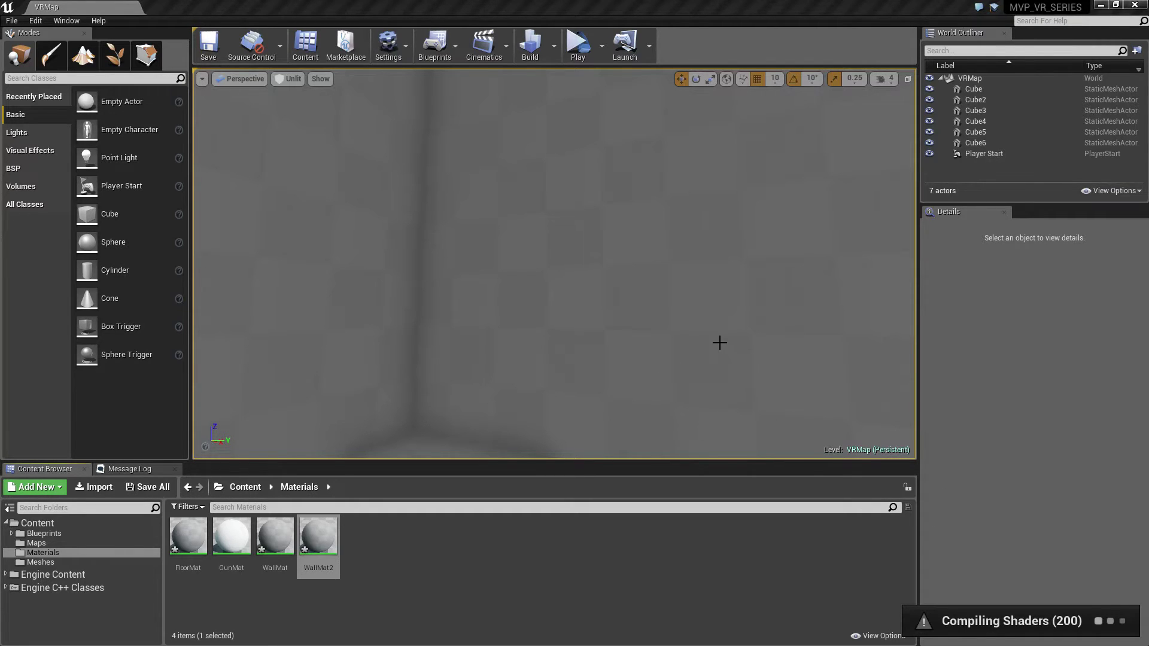
Examine the engine's Rendering options in the project settings, down to the default postprocessing and VR sections
right_click_drag(718, 341, 460, 397)
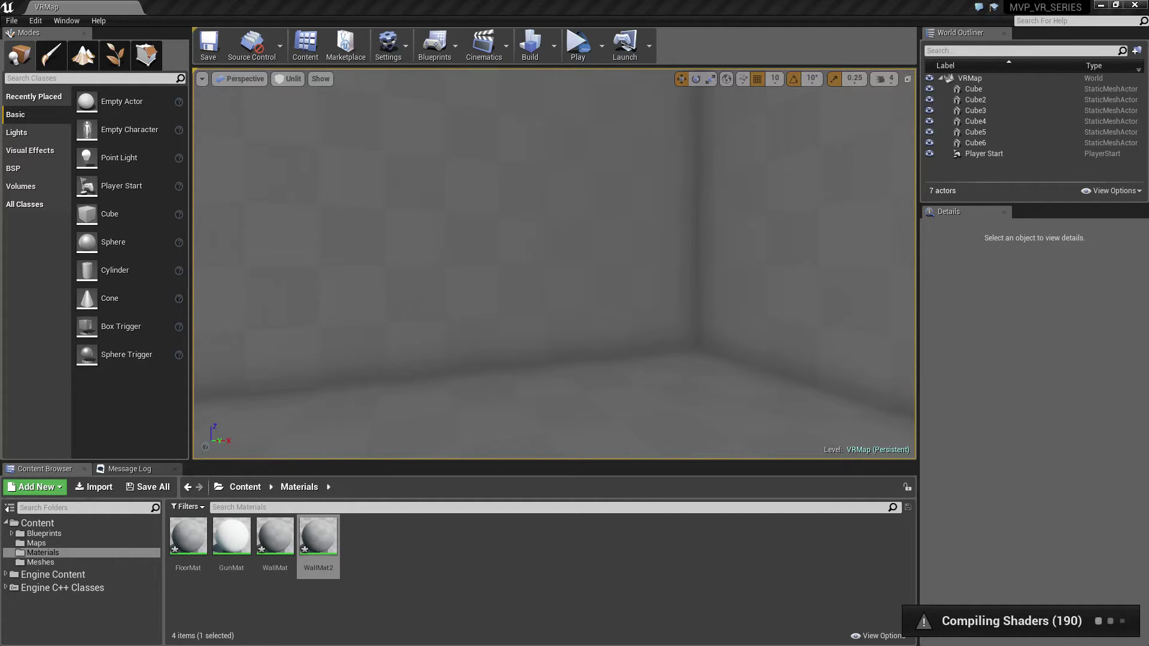
left_click(37, 22)
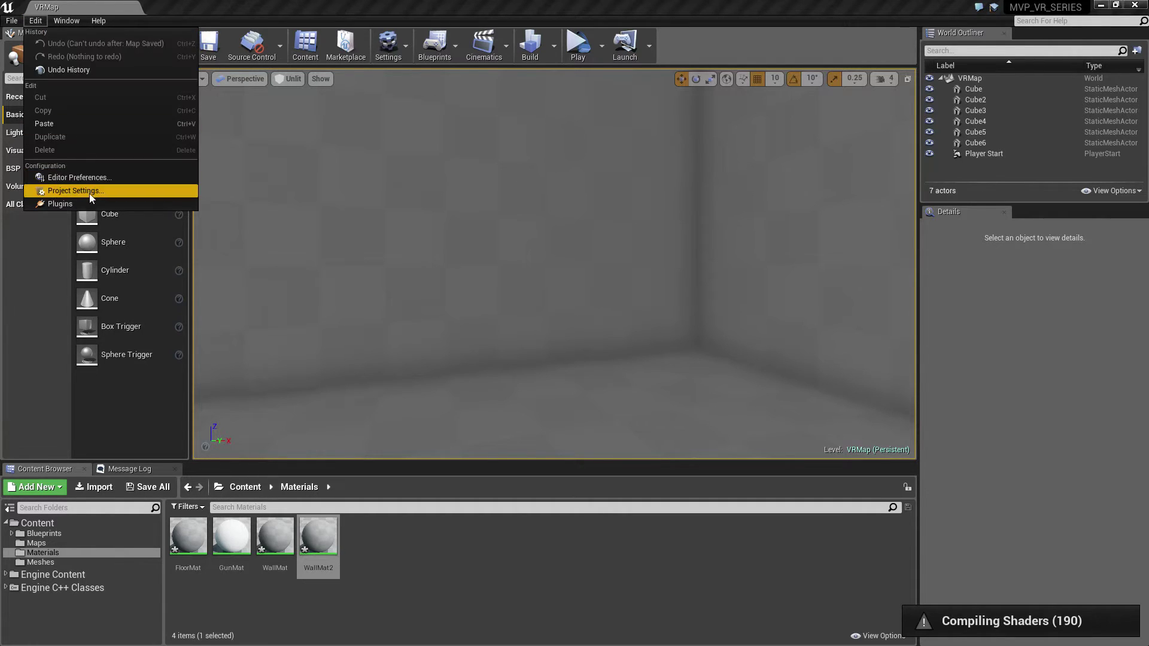
left_click(74, 178)
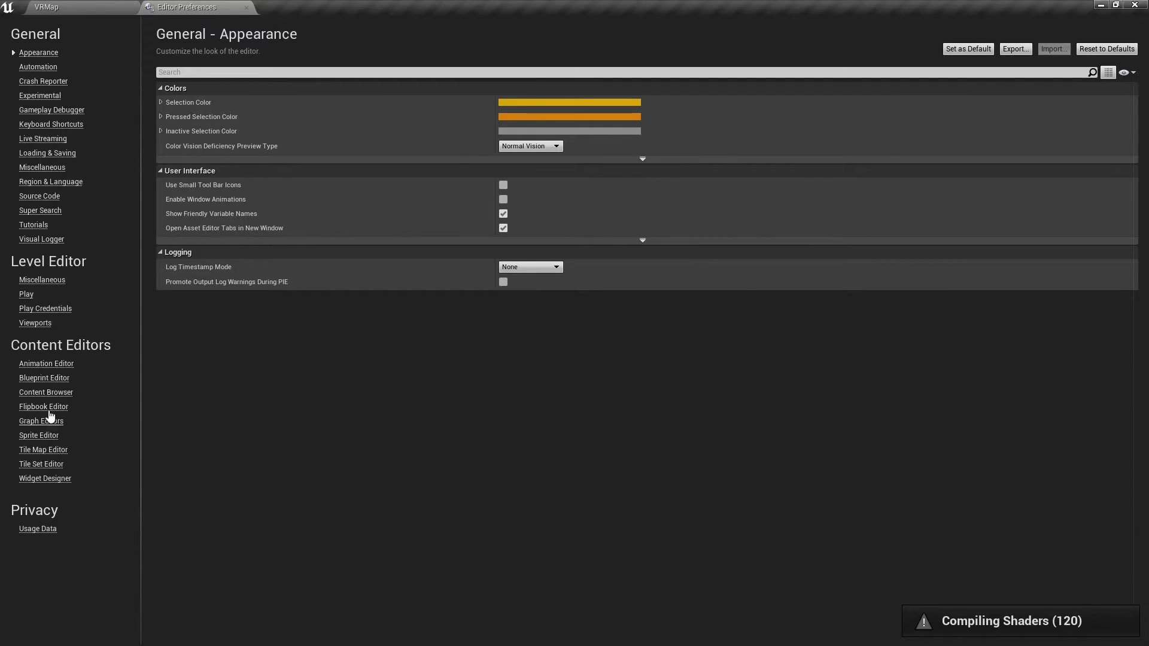
left_click(84, 8)
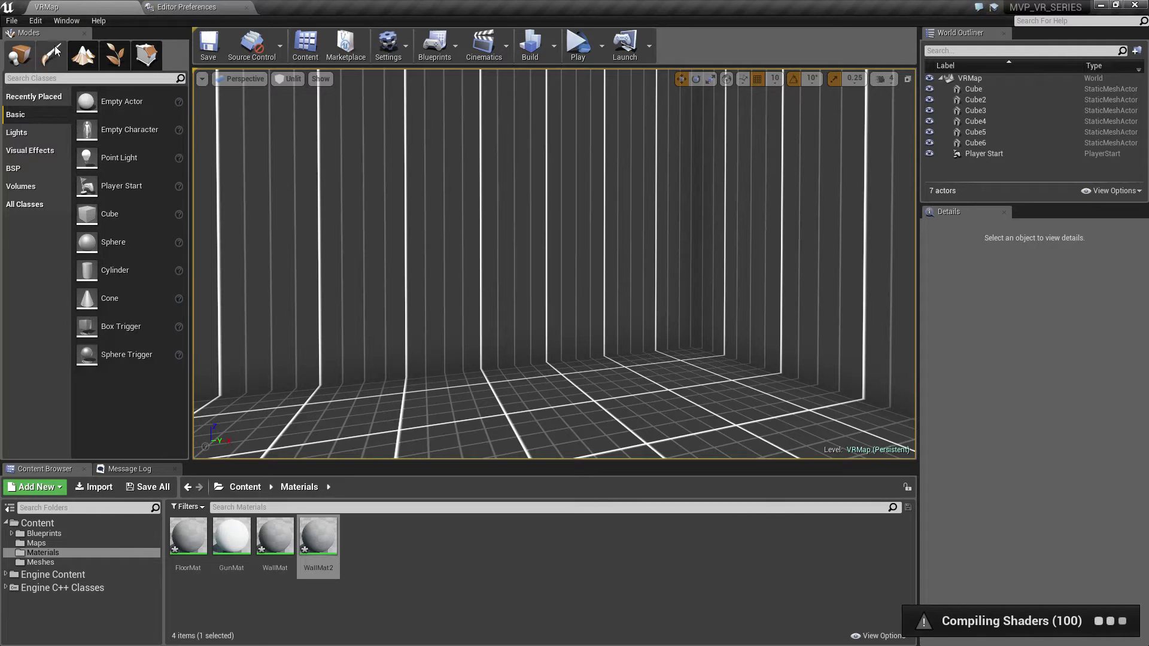
left_click(36, 21)
left_click(81, 188)
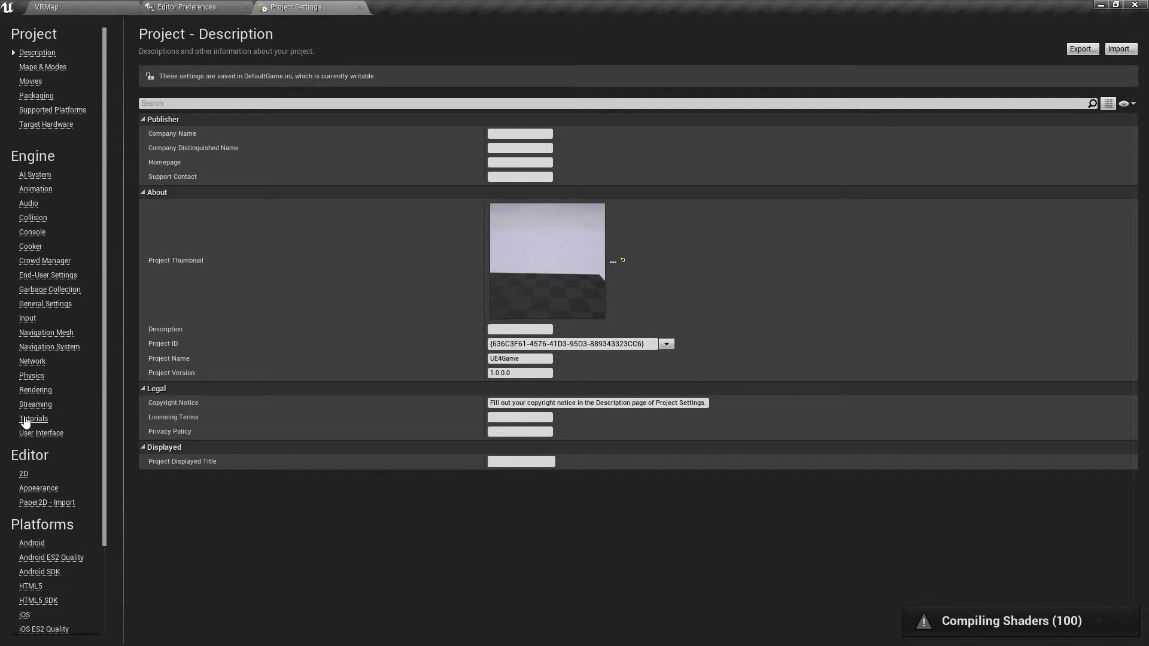
left_click(36, 390)
scroll(288, 516, "down", 5)
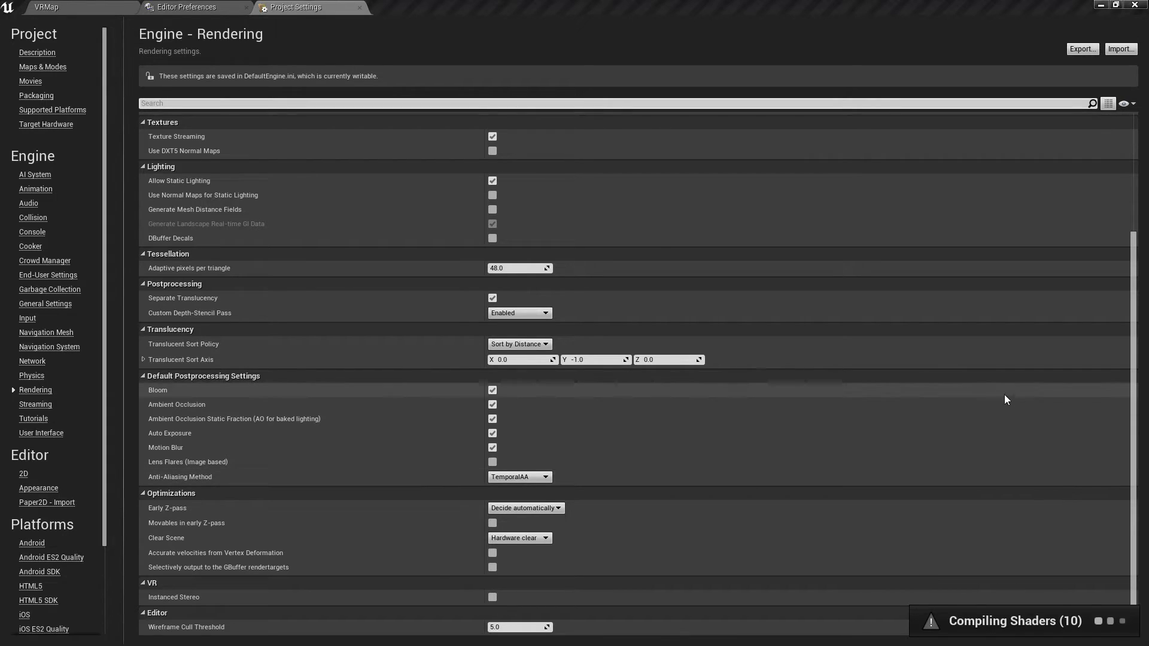
Back in the VRMap level, apply WallMat to the facing wall and WallMat2 to the adjoining side wall
left_click(71, 2)
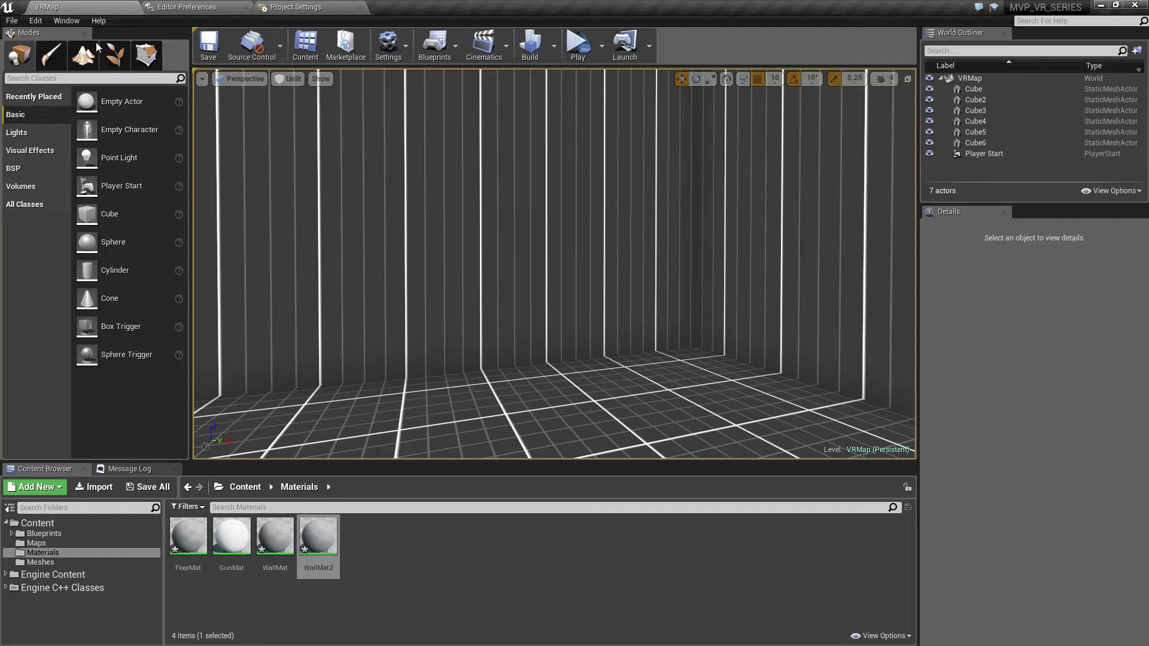
scroll(722, 427, "up", 3)
right_click_drag(554, 263, 562, 323)
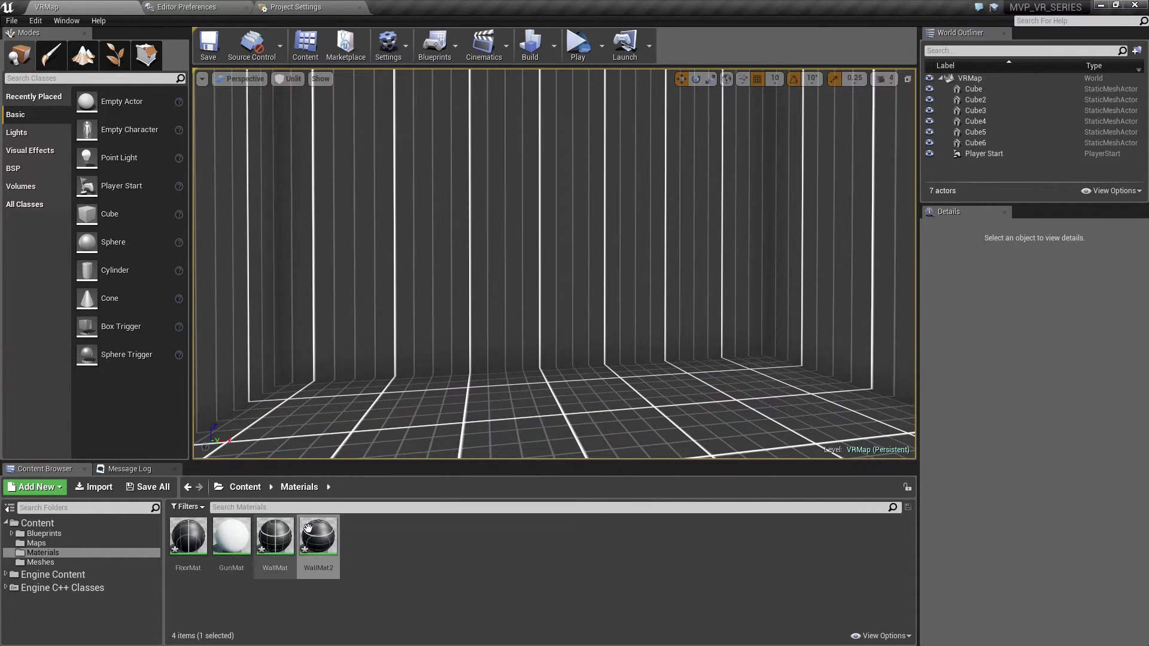
left_click_drag(277, 541, 398, 259)
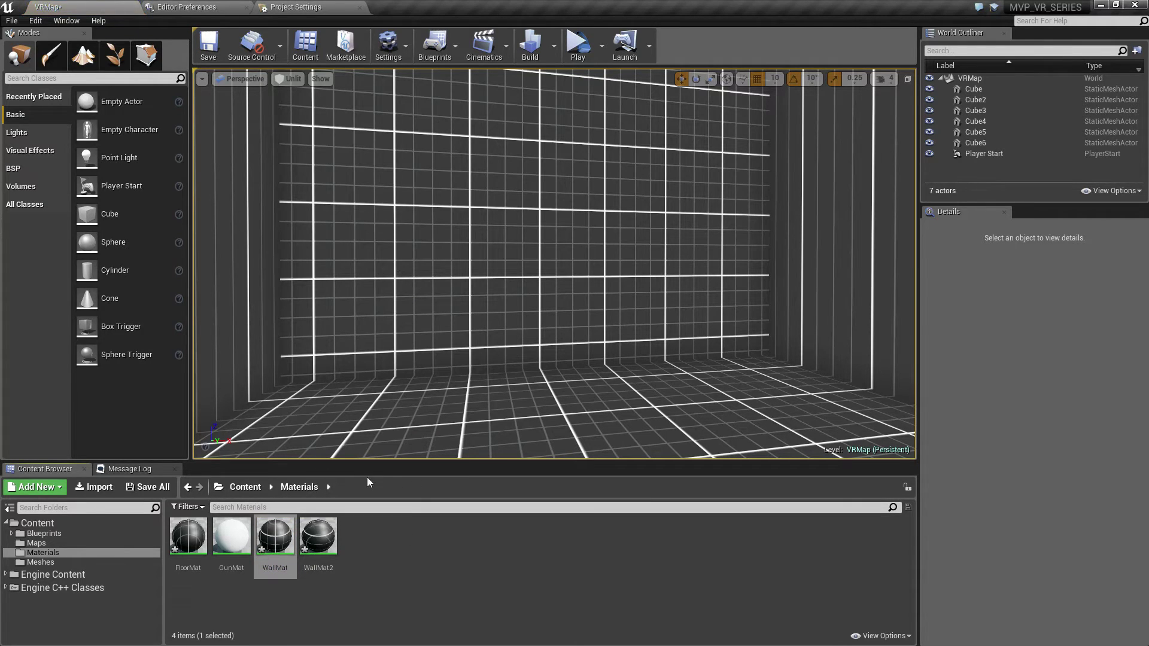
left_click_drag(319, 535, 220, 337)
right_click_drag(251, 323, 365, 341)
Apply WallMat and WallMat2 alternately to the remaining walls around the room
left_click_drag(276, 539, 564, 269)
right_click_drag(564, 270, 717, 269)
left_click_drag(326, 542, 415, 308)
right_click_drag(415, 307, 514, 309)
left_click_drag(279, 540, 646, 251)
right_click_drag(646, 251, 748, 251)
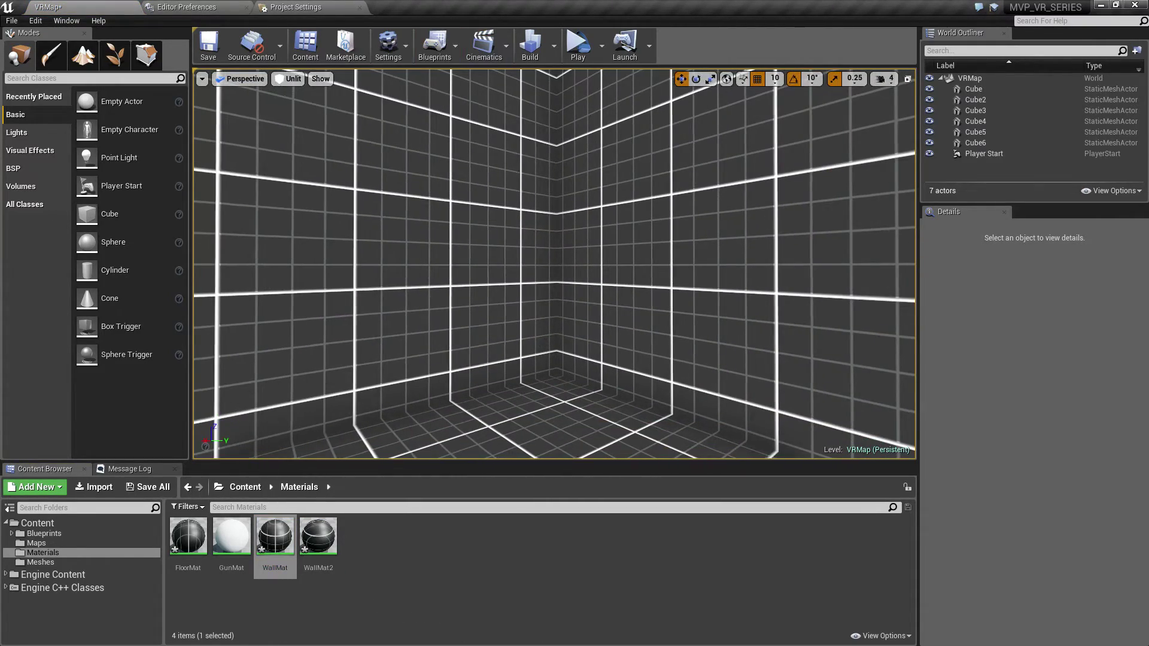
Switch the viewport to Lit mode, clear the selection and look around the room
left_click(219, 257)
left_click(292, 78)
left_click(295, 105)
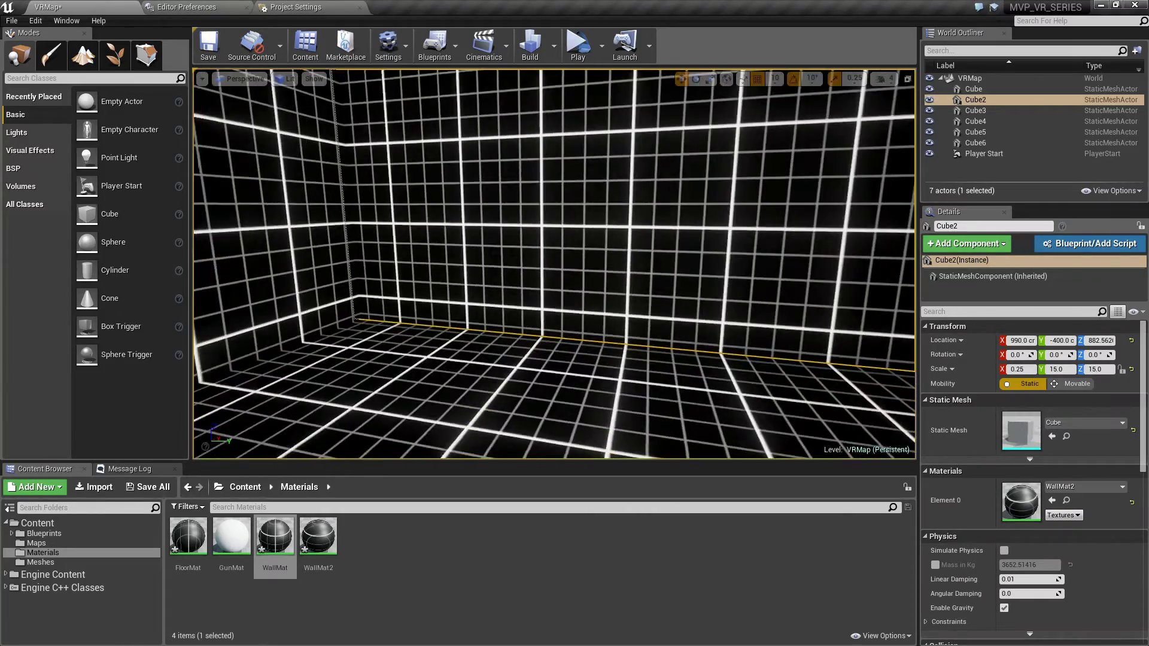
key("Escape")
right_click_drag(632, 362, 323, 395)
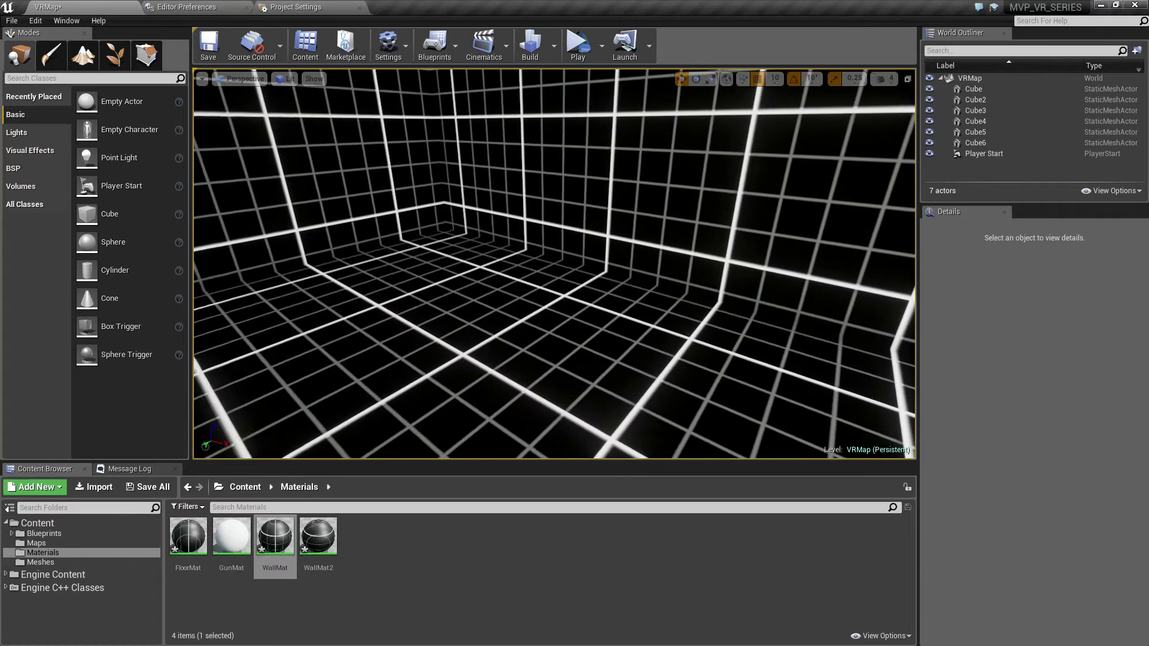
Show the Blueprints folder, focus on the Player Start and set its Z location to 120 cm
left_click(44, 532)
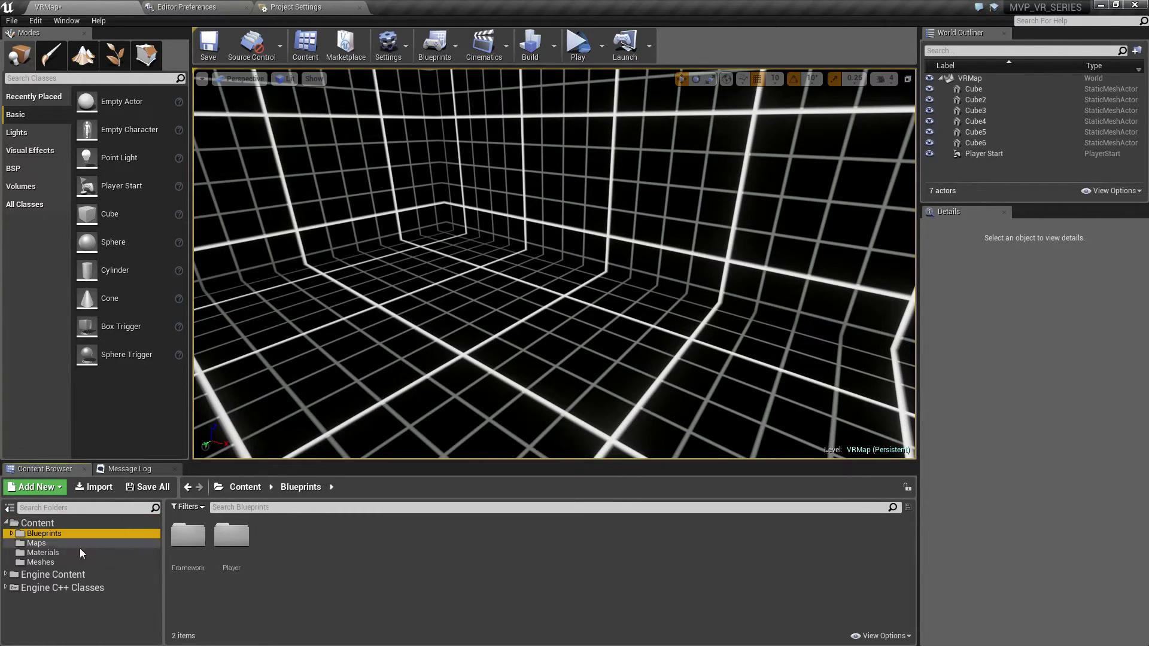
left_click(983, 154)
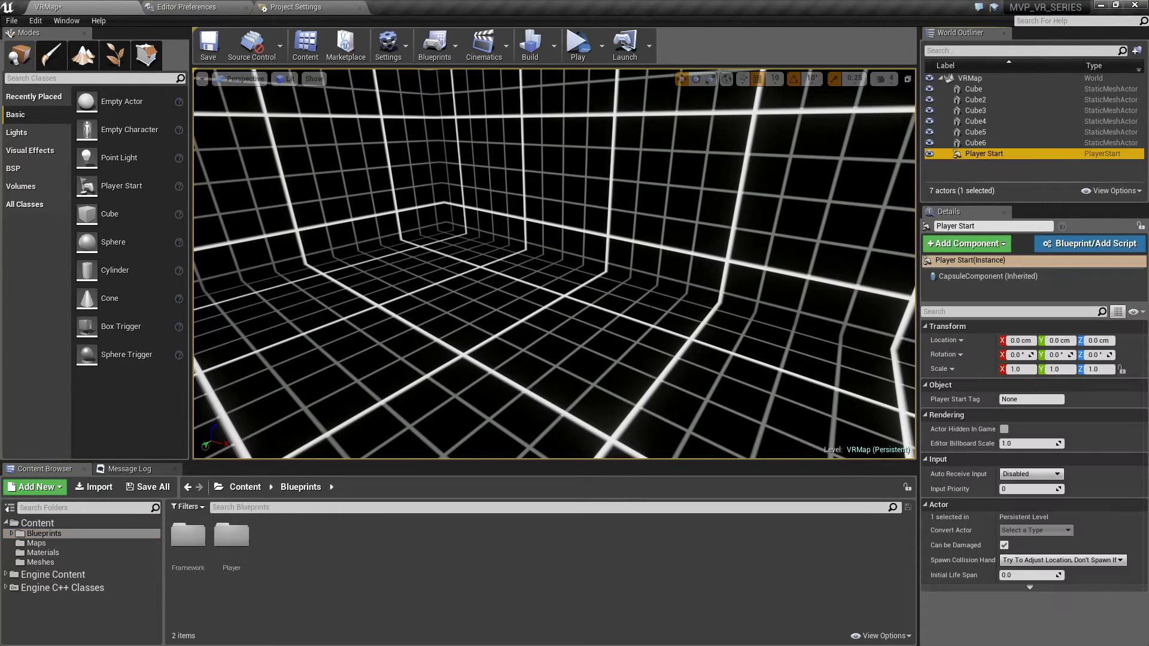
key("f")
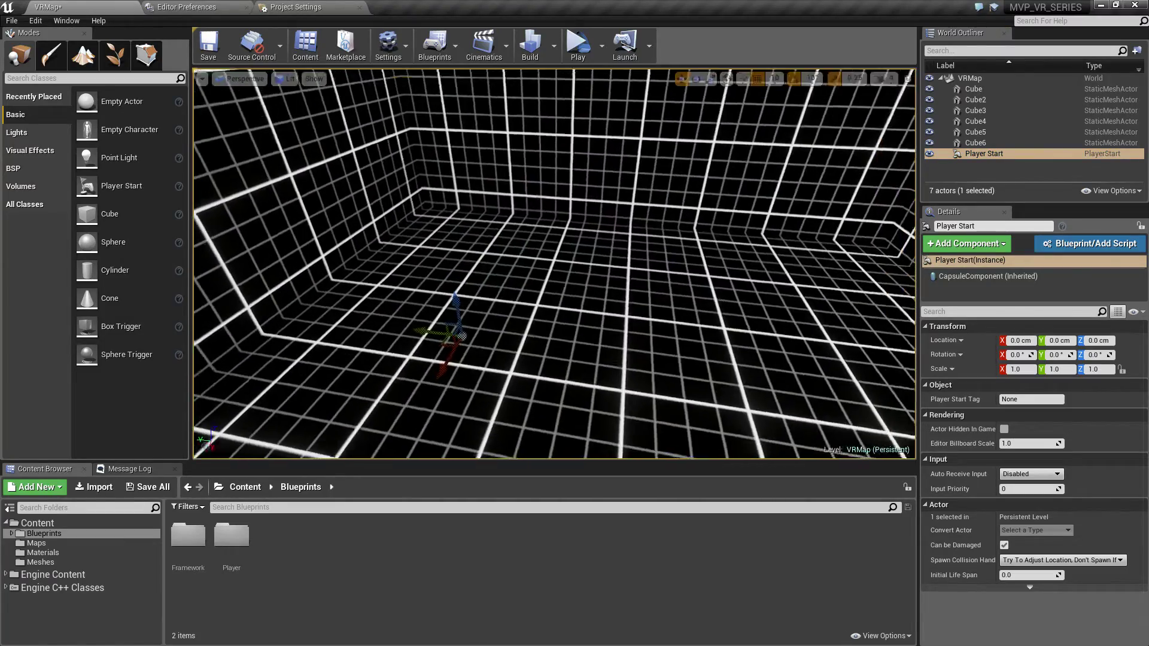
right_click_drag(554, 263, 518, 266)
left_click(554, 264)
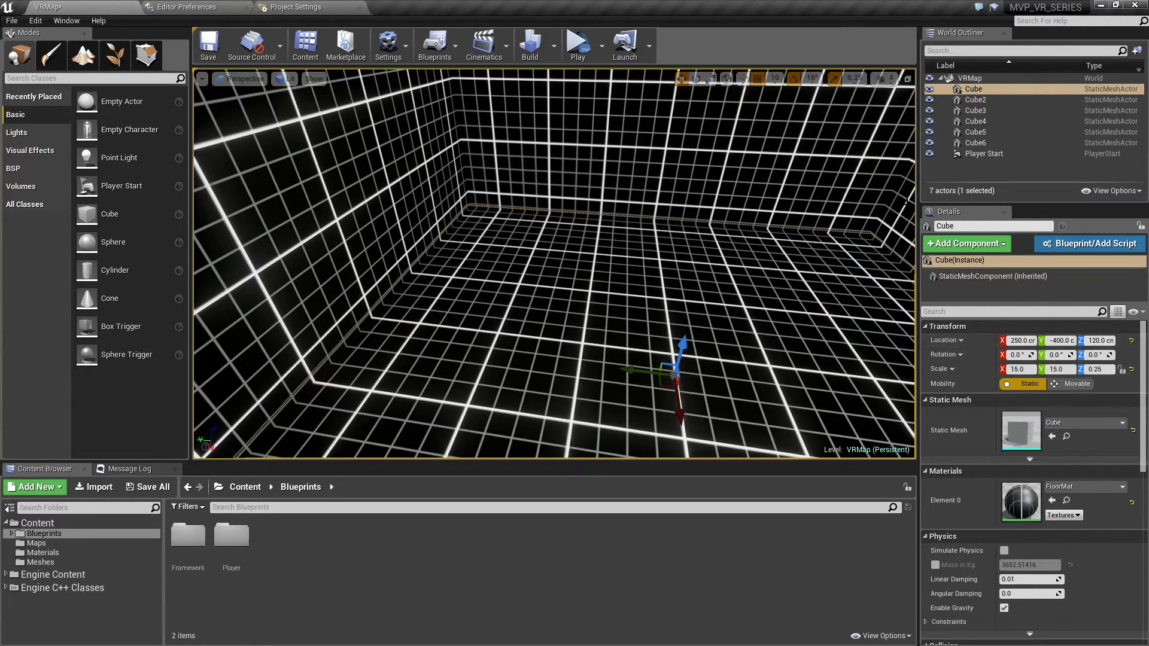
left_click(984, 154)
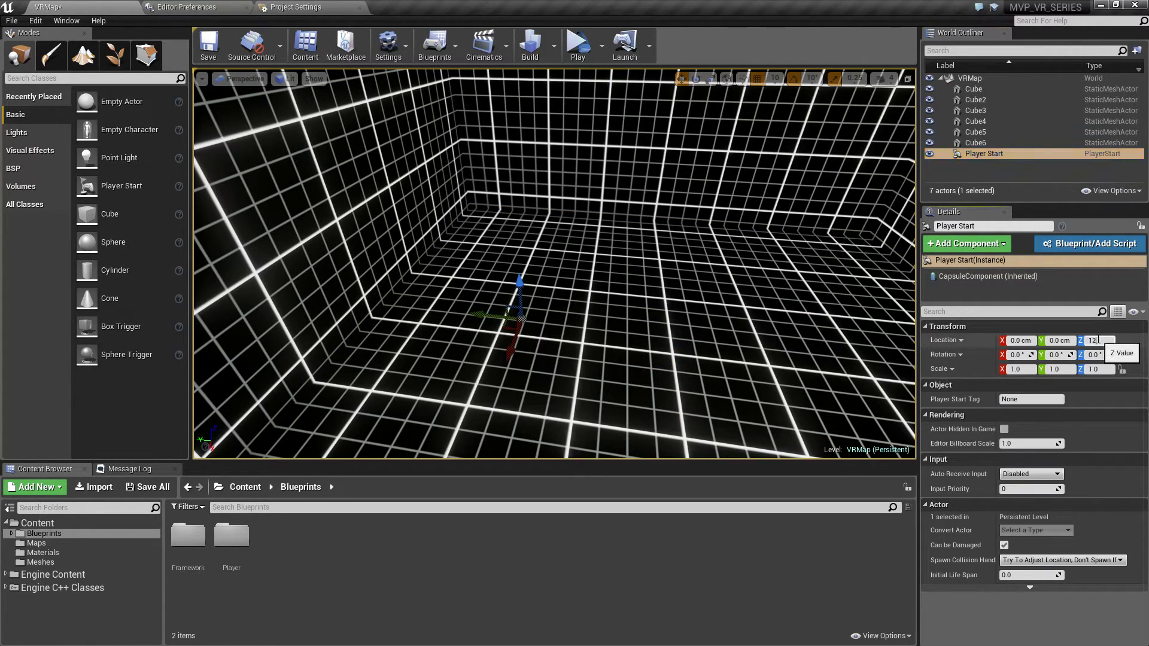
left_click(1098, 339)
type("120")
key("Return")
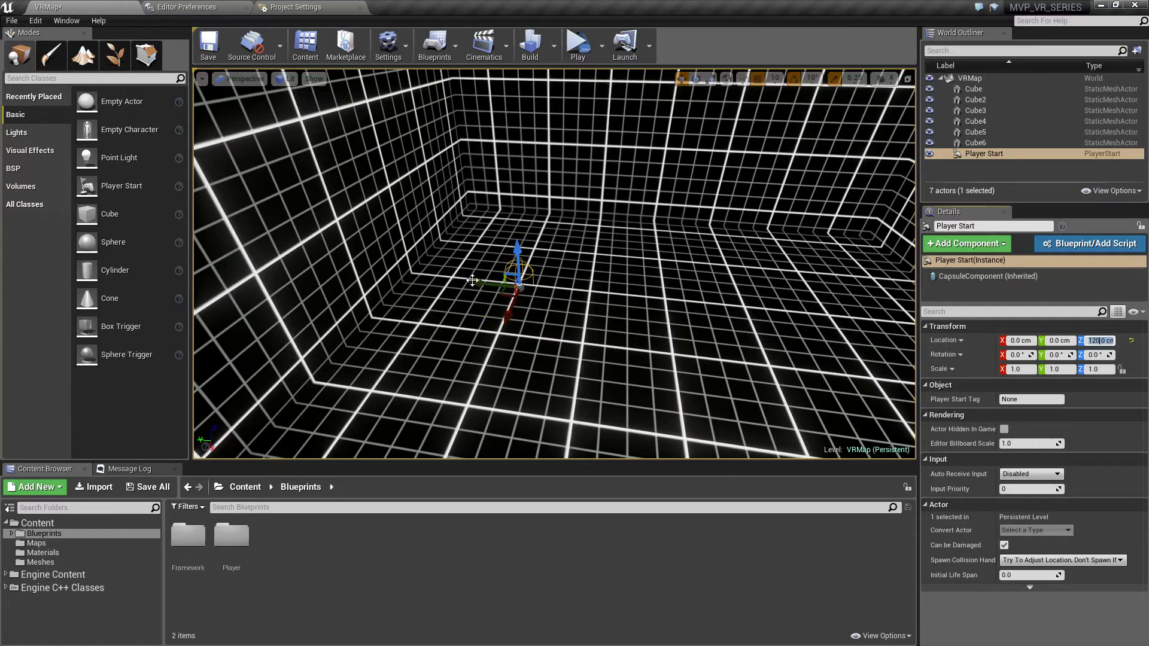
Copy the floor cube's location of 250, -400, 120 cm onto the Player Start
left_click_drag(472, 280, 623, 293)
right_click_drag(624, 293, 353, 299)
left_click(623, 294)
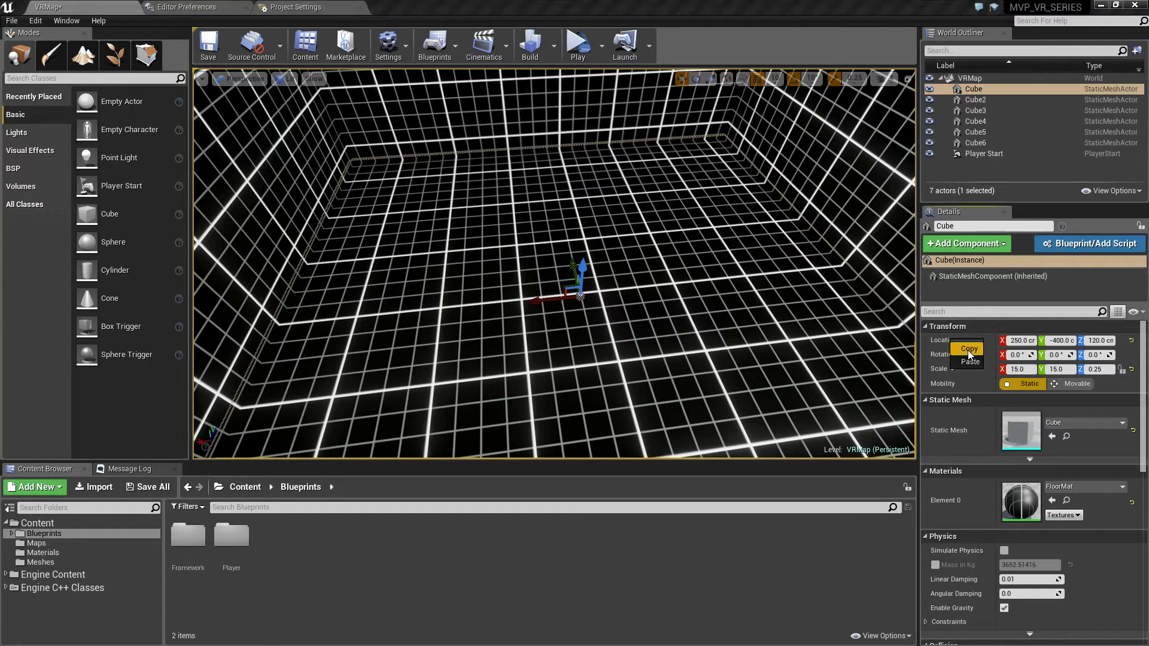
left_click(976, 154)
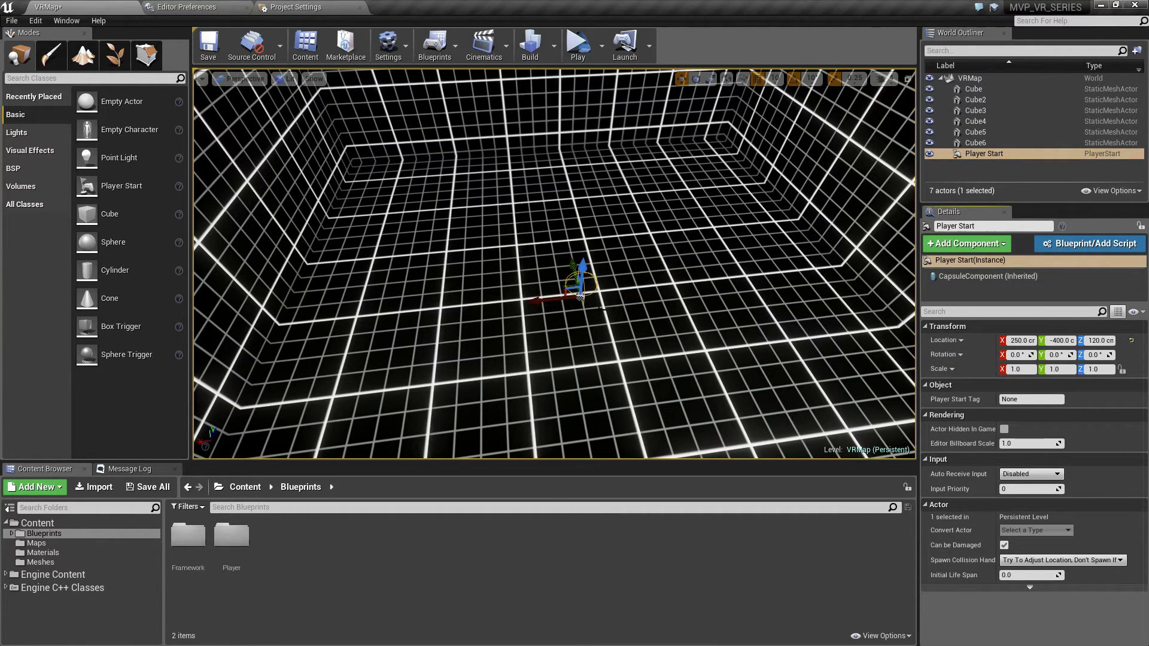
Check the floor cube's edges, raise the Player Start to a Z location of 140 cm and play-test the level
right_click_drag(577, 277, 583, 248)
left_click(555, 250)
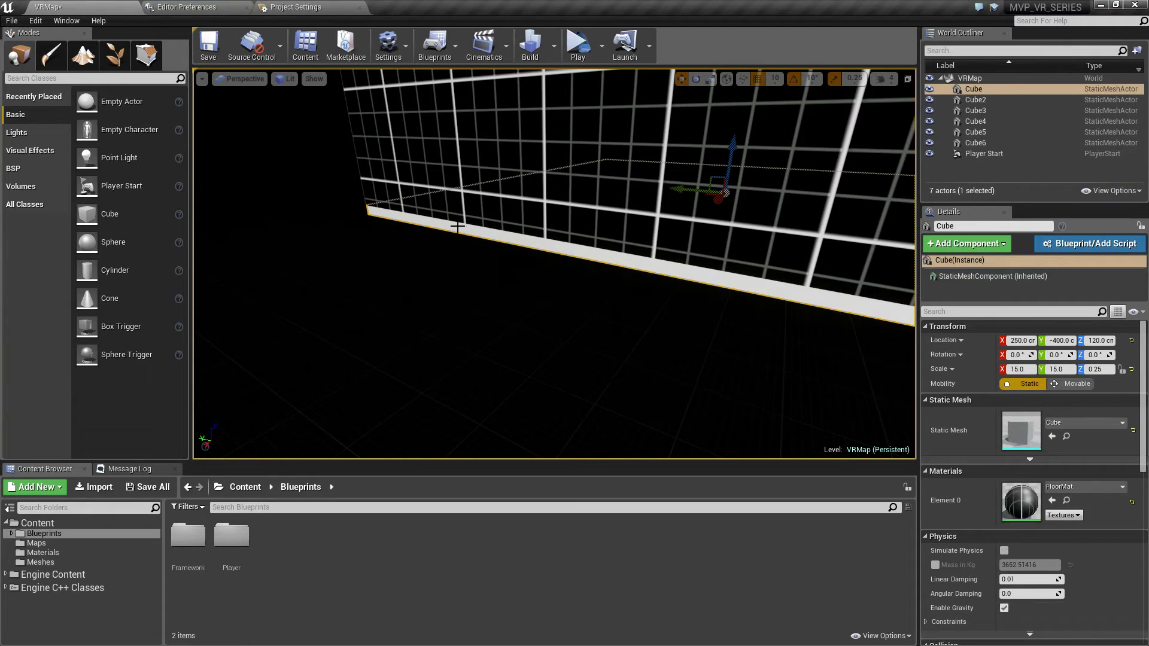
mouse_move(487, 257)
right_mouse_down()
mouse_move(418, 257)
mouse_move(487, 257)
right_mouse_up()
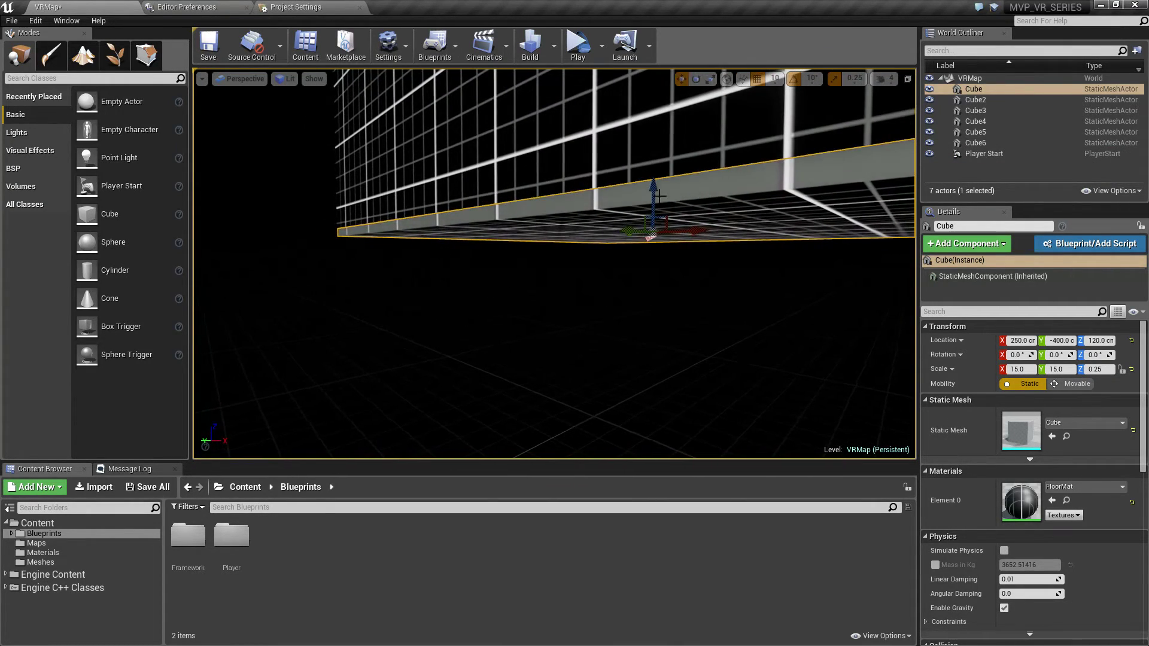
right_click_drag(588, 227, 647, 253)
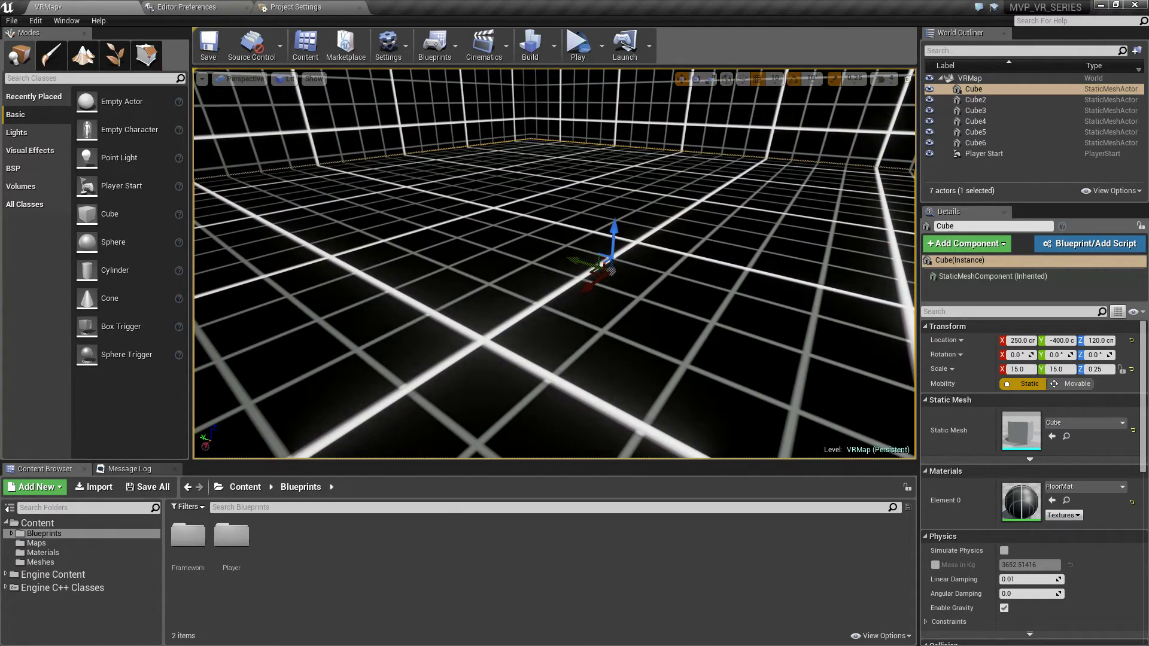
left_click(983, 153)
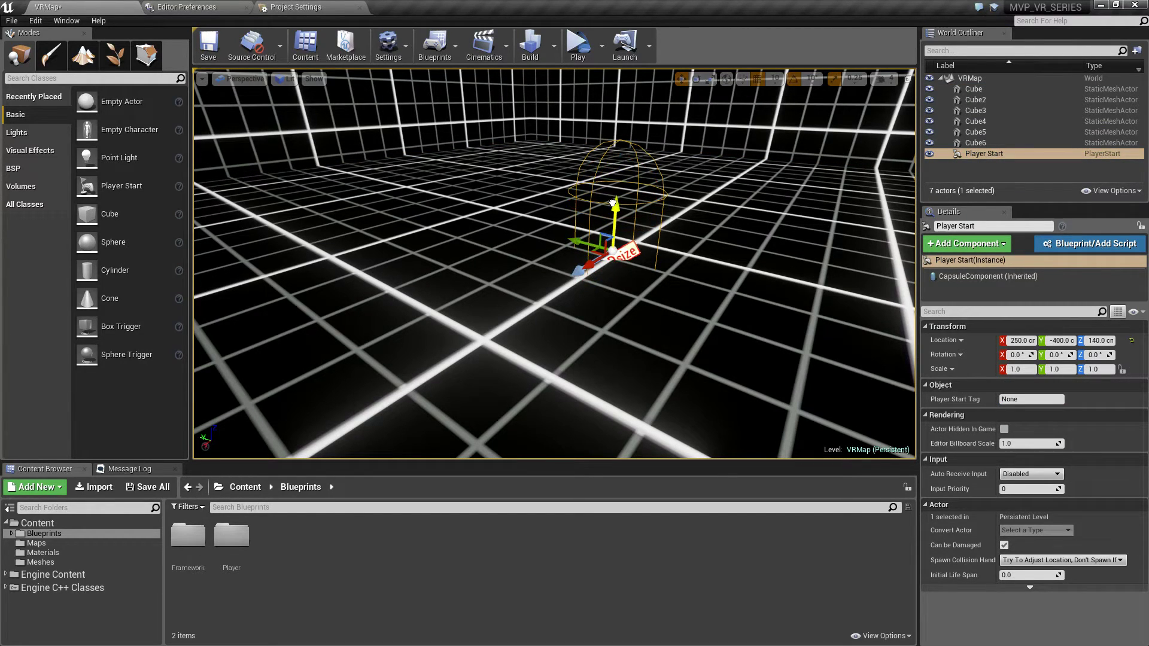
mouse_move(635, 244)
right_mouse_down()
mouse_move(622, 245)
mouse_move(634, 251)
right_mouse_up()
left_click(577, 43)
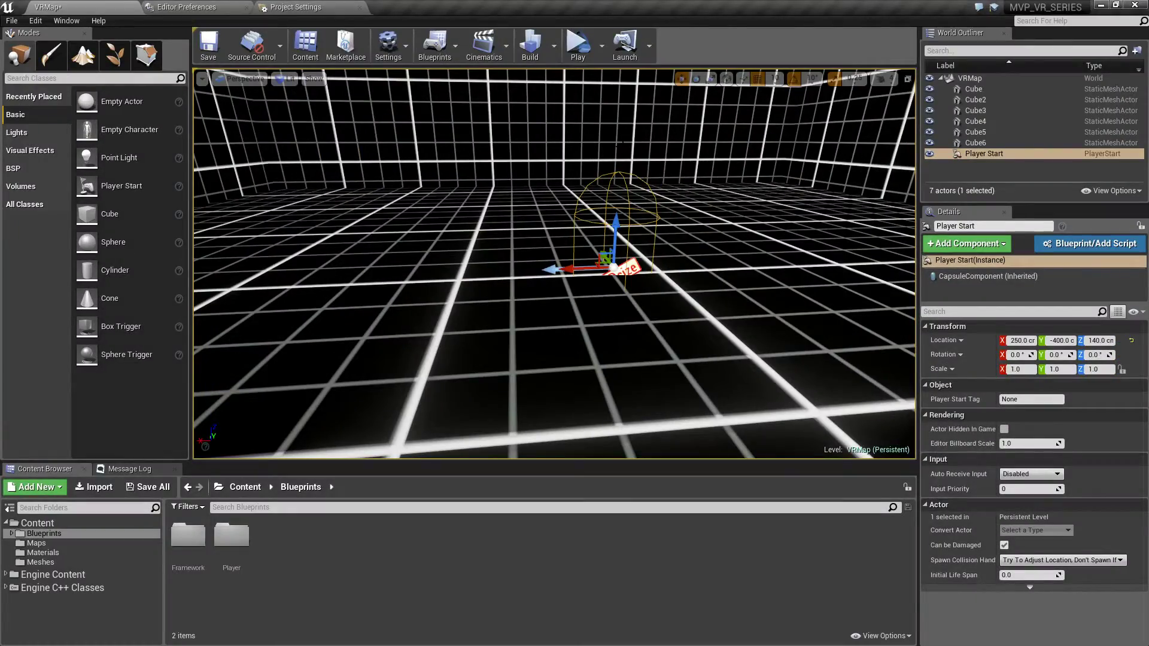
Select the room's ceiling cube and move it vertically to a Z location of 1020 cm
right_click_drag(622, 145, 584, 78)
left_click(643, 204)
right_click_drag(590, 183, 590, 131)
right_click_drag(668, 251, 575, 287)
left_click_drag(551, 227, 608, 317)
right_click_drag(608, 317, 612, 419)
right_click_drag(637, 198, 621, 148)
left_click_drag(606, 119, 607, 135)
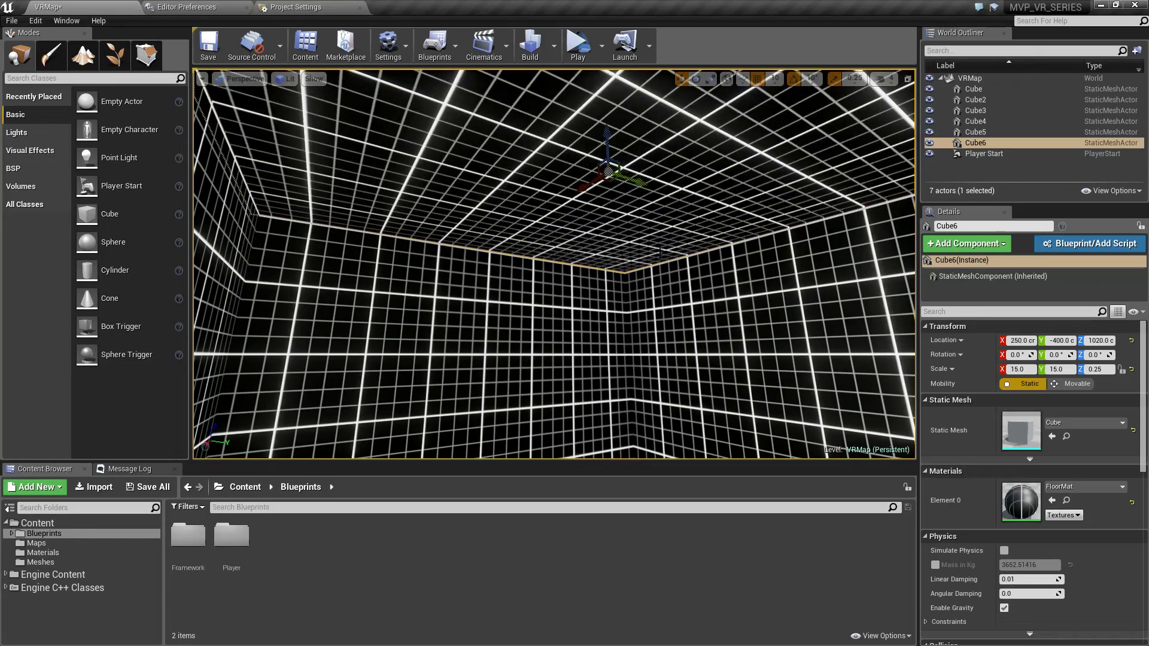
Clear the selection, play-test the level again and look around the room's walls and corners
key("Escape")
right_click_drag(606, 110, 606, 192)
left_click(578, 45)
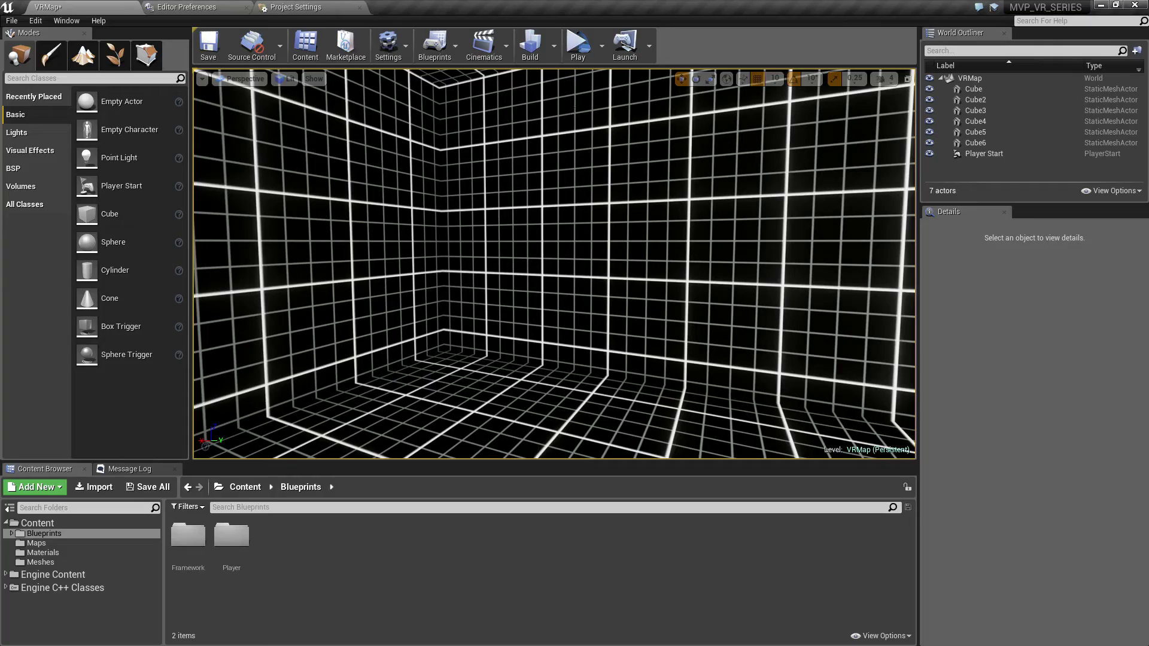
mouse_move(554, 263)
right_mouse_down()
mouse_move(518, 174)
mouse_move(545, 198)
mouse_move(542, 251)
right_mouse_up()
right_click_drag(646, 341, 646, 341)
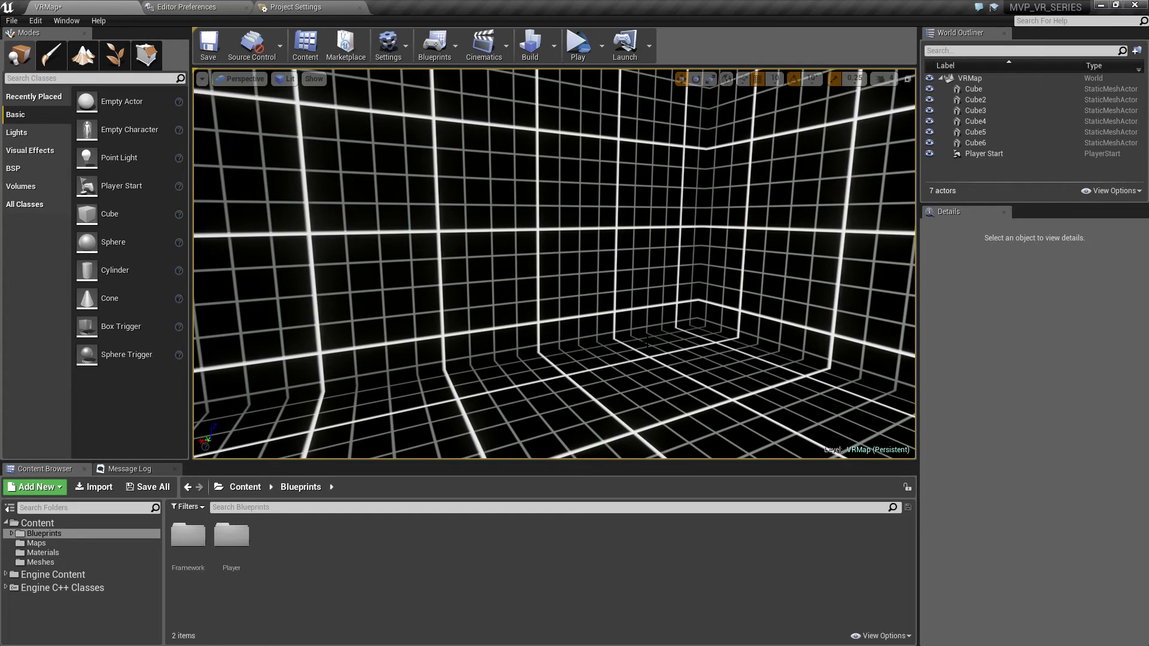